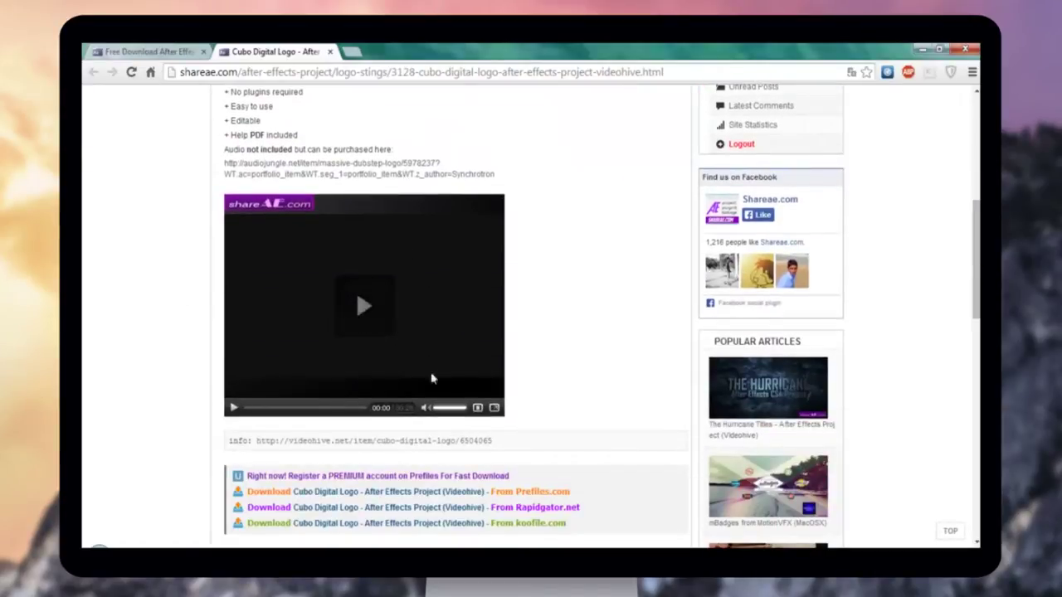
Step: Review the Cubo Digital Logo template page and open its Prefiles.com download link
scroll(608, 255, "up", 2)
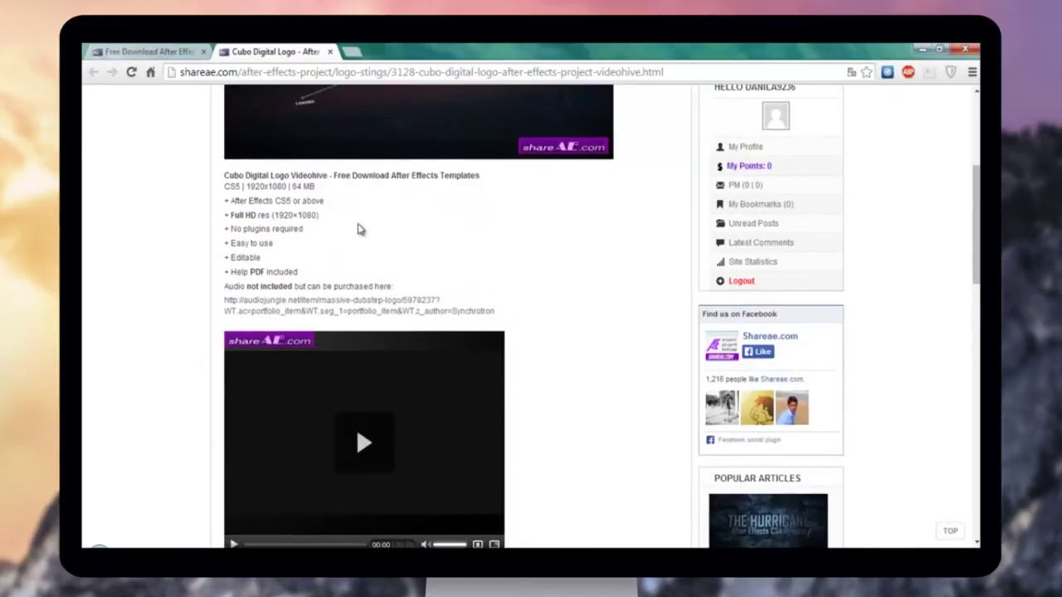
scroll(348, 216, "down", 3)
scroll(624, 241, "down", 1)
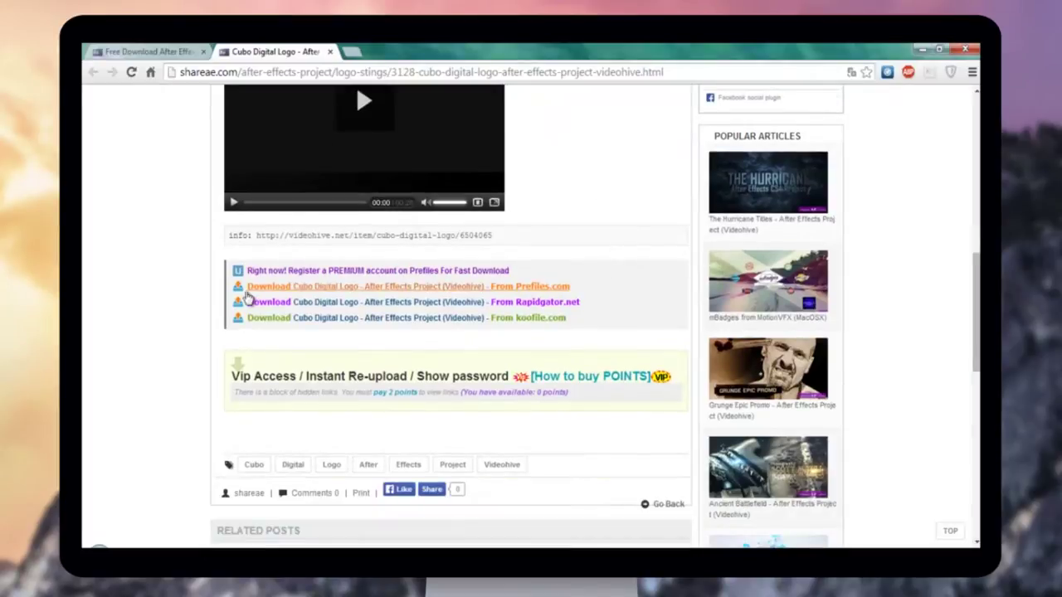
left_click_drag(591, 286, 237, 286)
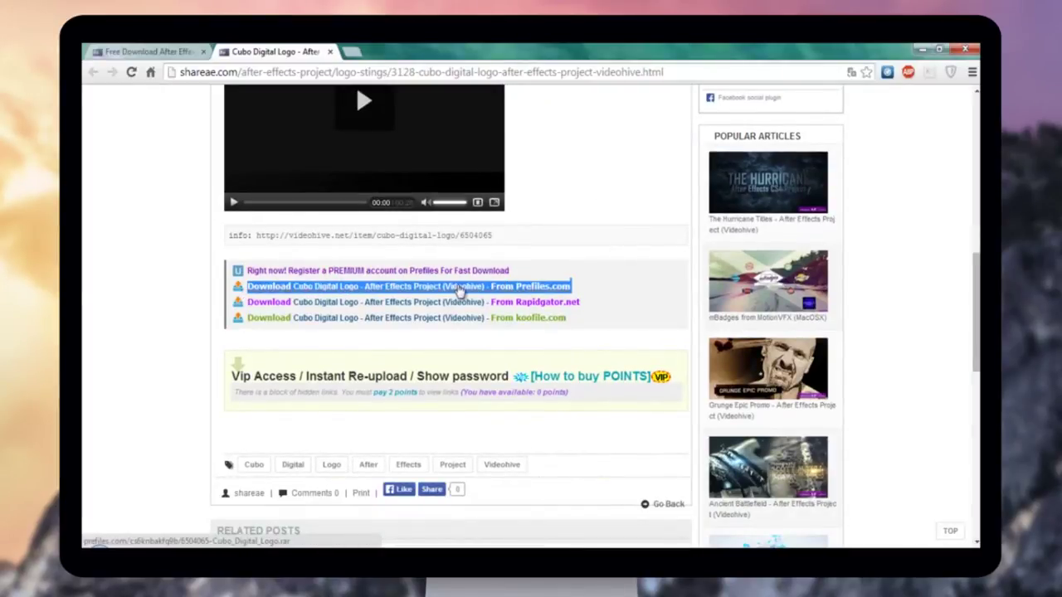
left_click(562, 261)
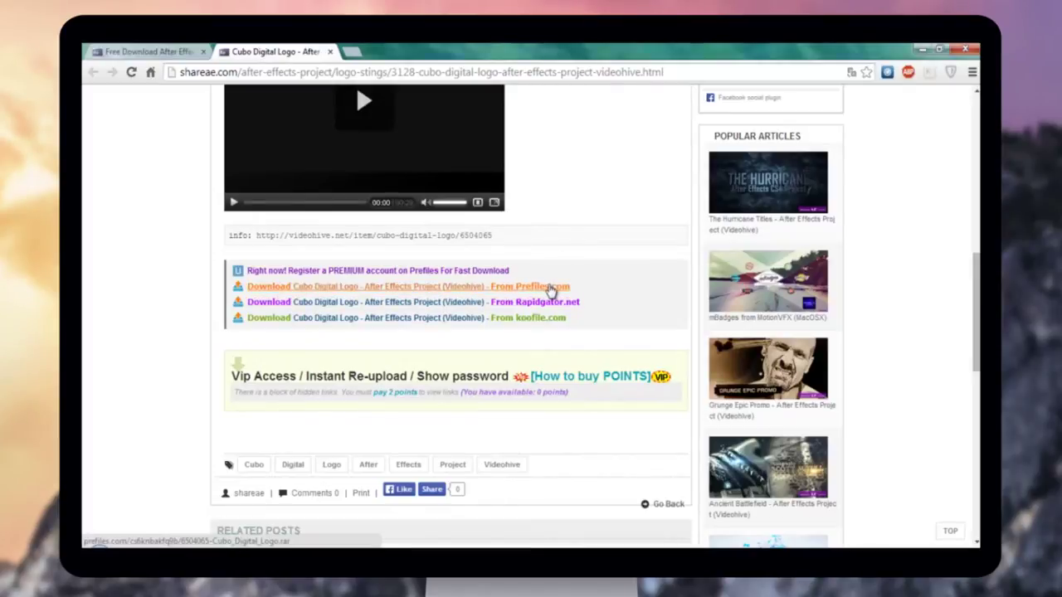
left_click(551, 288)
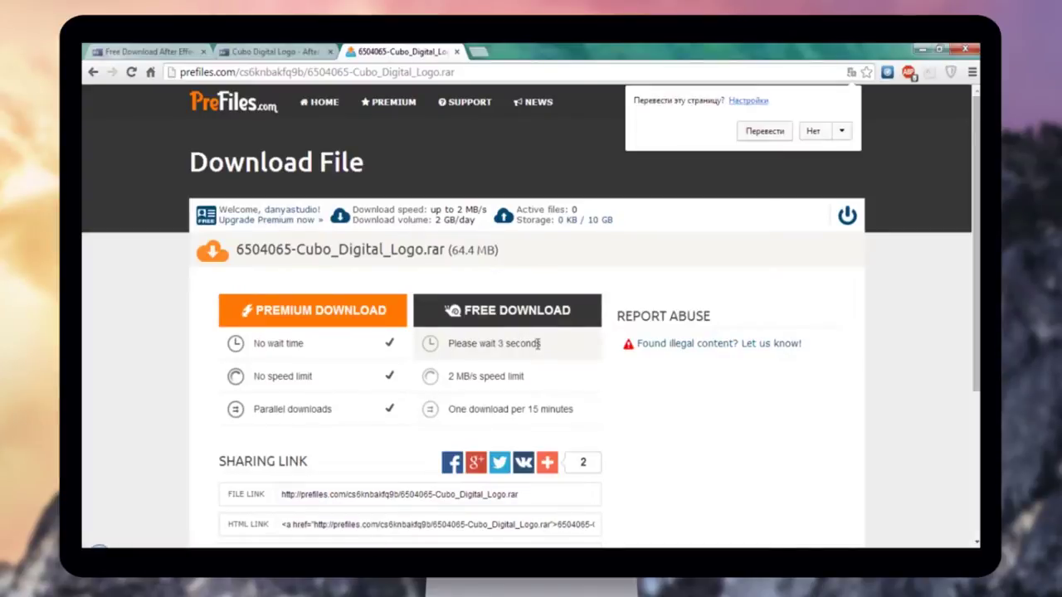
Step: Decline the page translation, generate the free download link for 6504065-Cubo_Digital_Logo.rar, and close that page
left_click(813, 133)
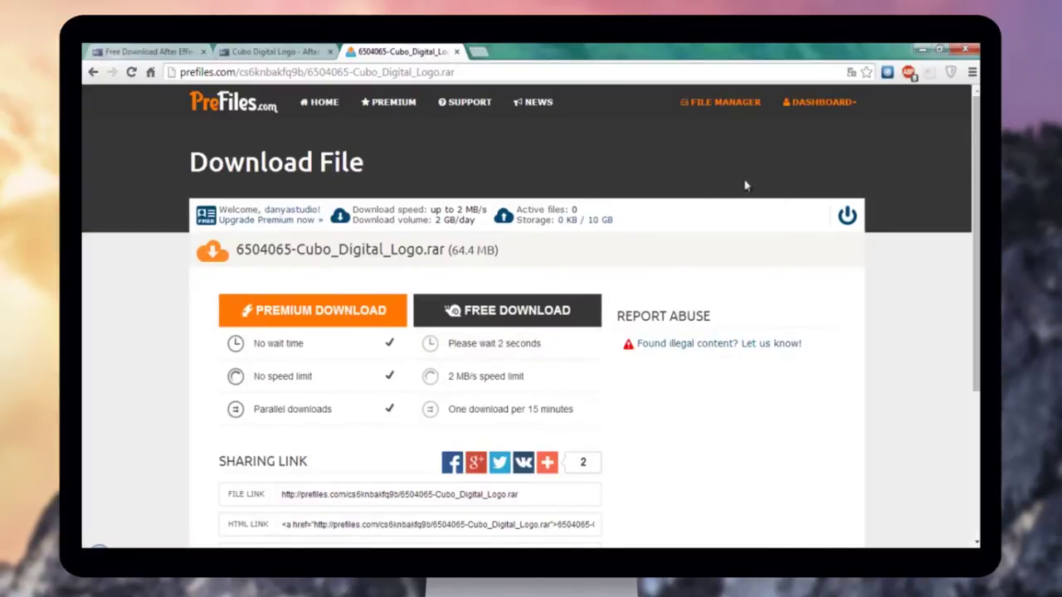
left_click(593, 317)
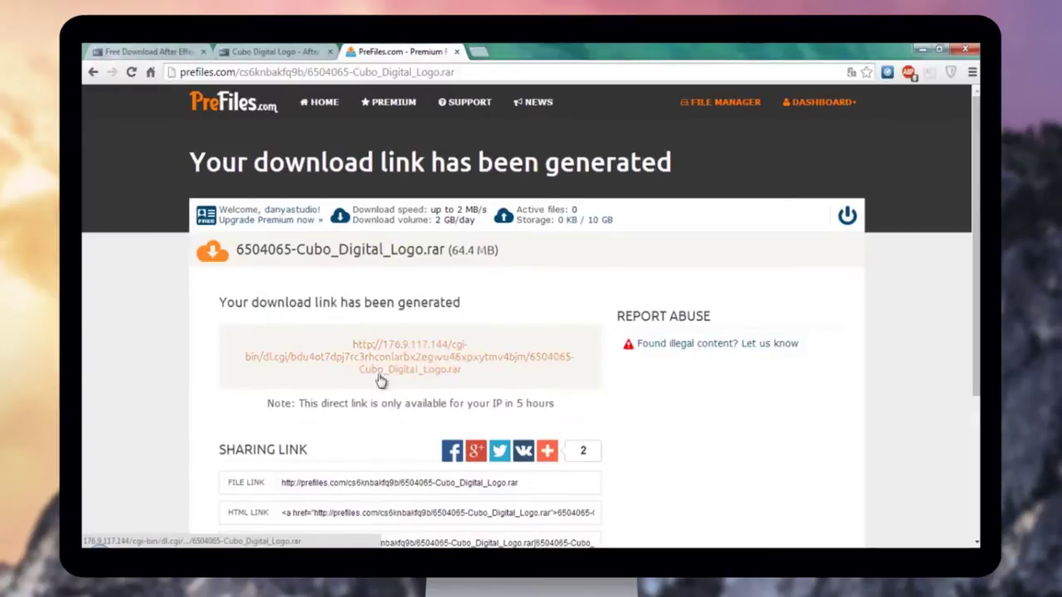
left_click(457, 52)
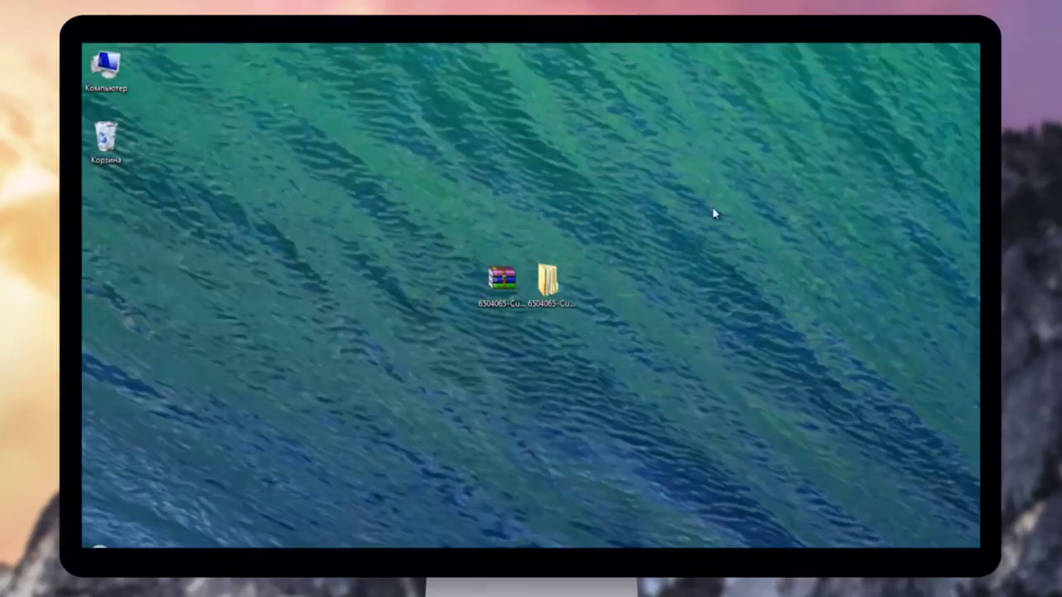
Step: Inspect the contents of the downloaded Cubo Digital Logo archive on the desktop and close WinRAR
left_click(494, 280)
double_click(494, 280)
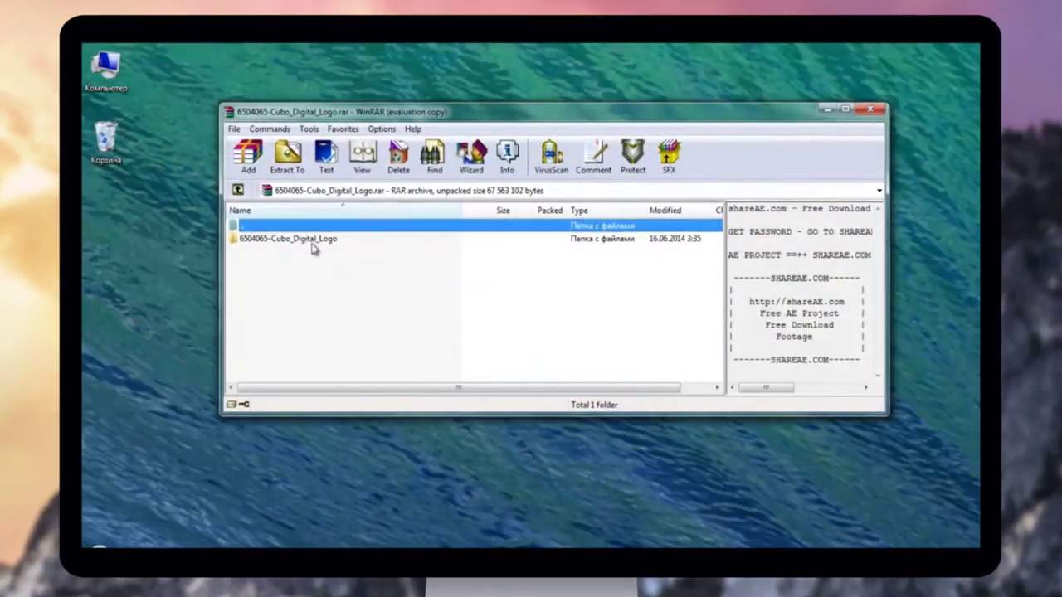
left_click(312, 241)
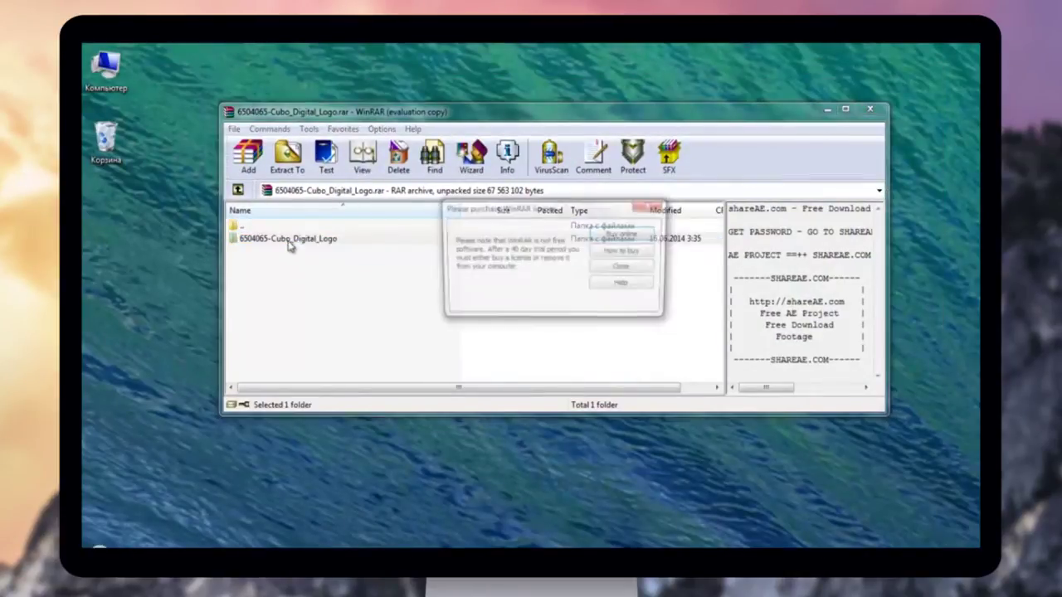
key("Escape")
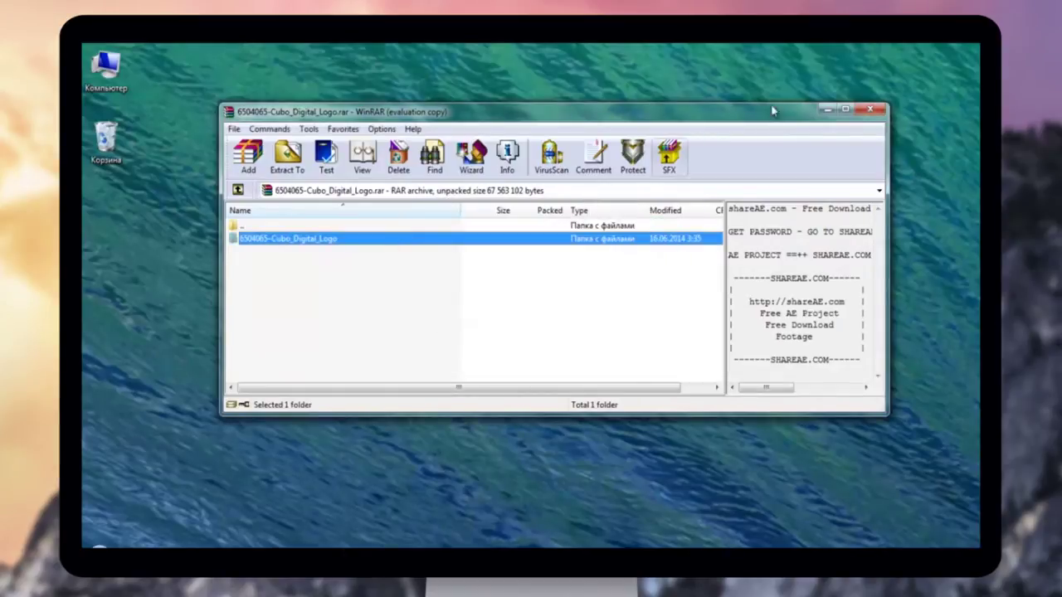
left_click(870, 109)
Step: Open the extracted Cubo Digital Logo folder and examine the clips and logo image in its Footages subfolder
double_click(551, 282)
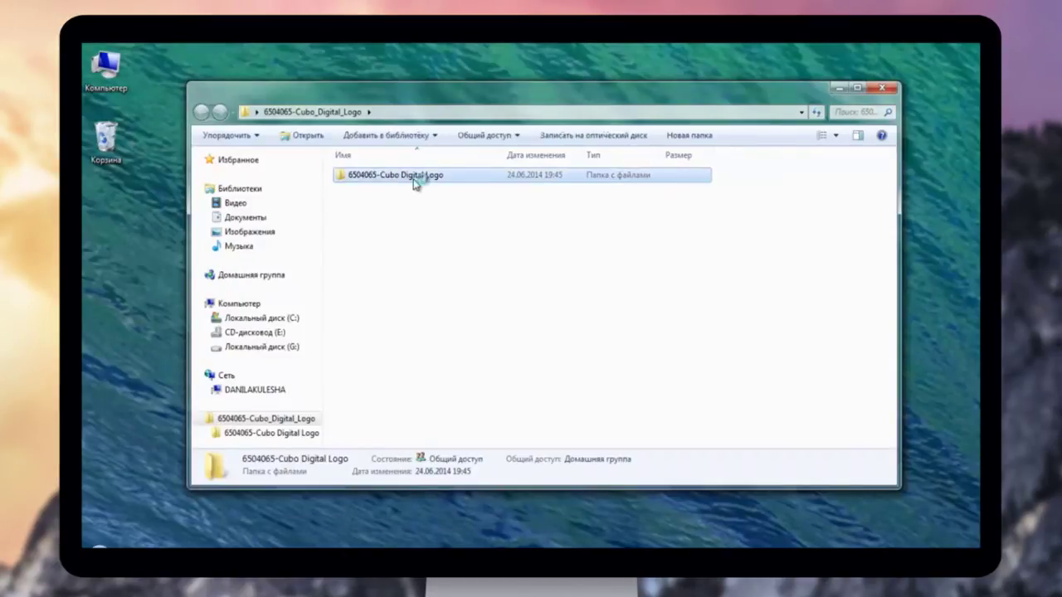
double_click(416, 181)
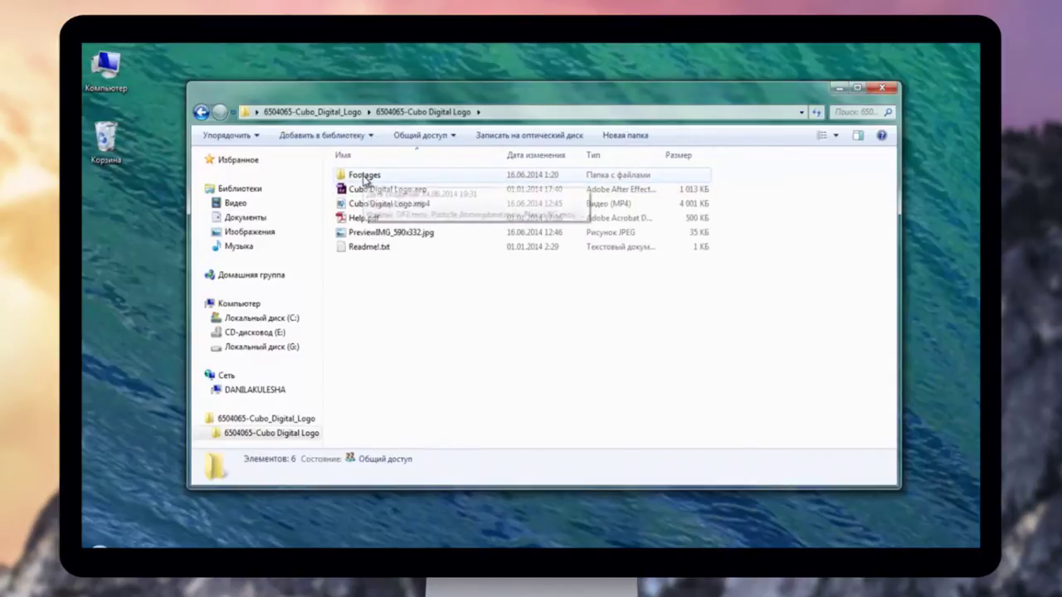
double_click(365, 176)
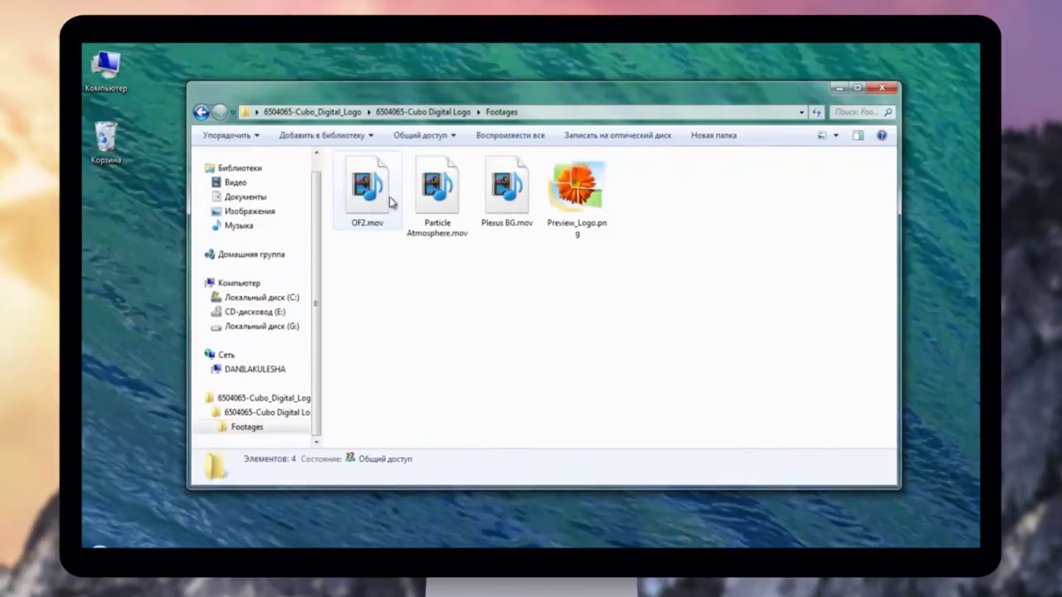
left_click_drag(714, 261, 405, 153)
left_click(543, 253)
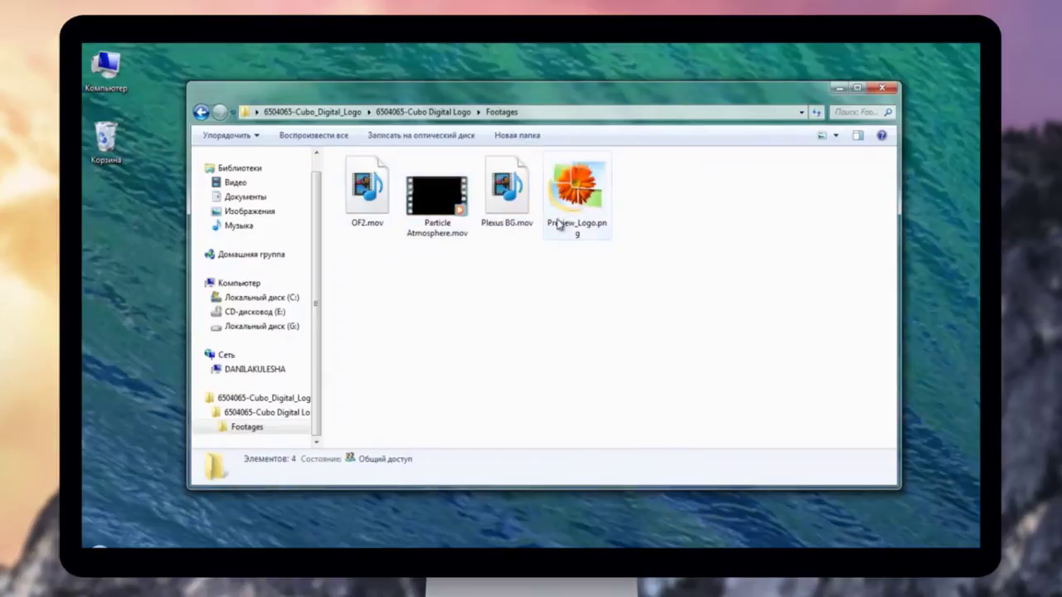
left_click(468, 219)
left_click(503, 208)
left_click(389, 207)
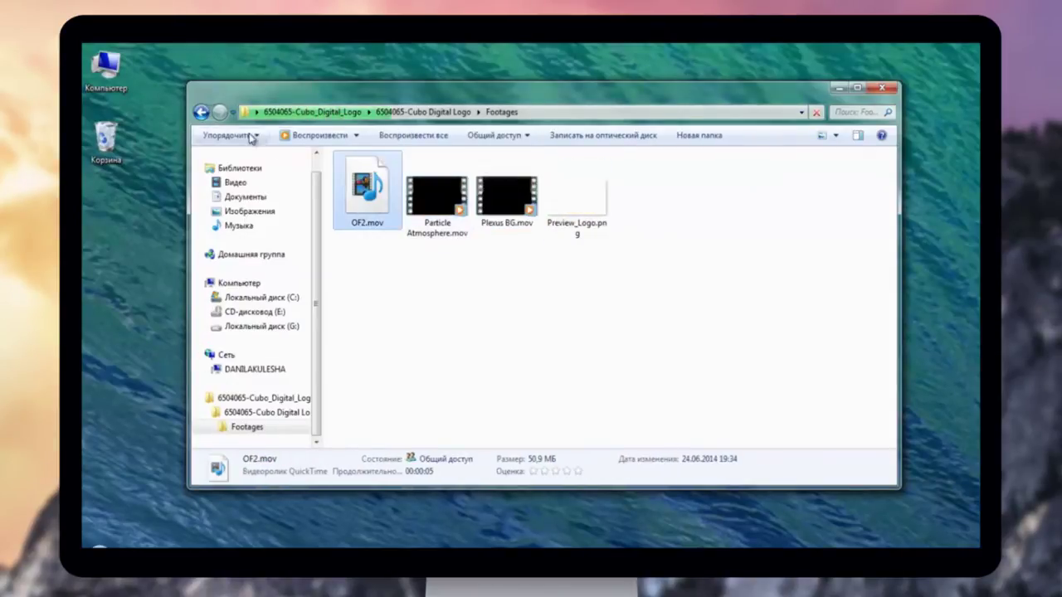
Step: Return to the project folder, start Cubo Digital Logo.mp4, and look over the help, preview image and readme files
key("BackSpace")
left_click(391, 208)
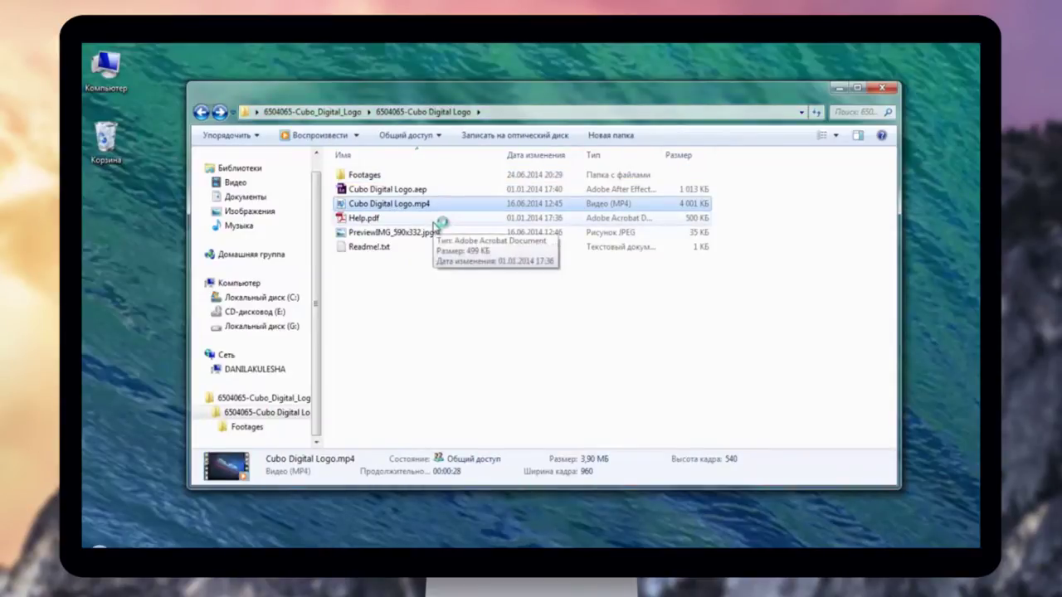
left_click(356, 219)
left_click(375, 235)
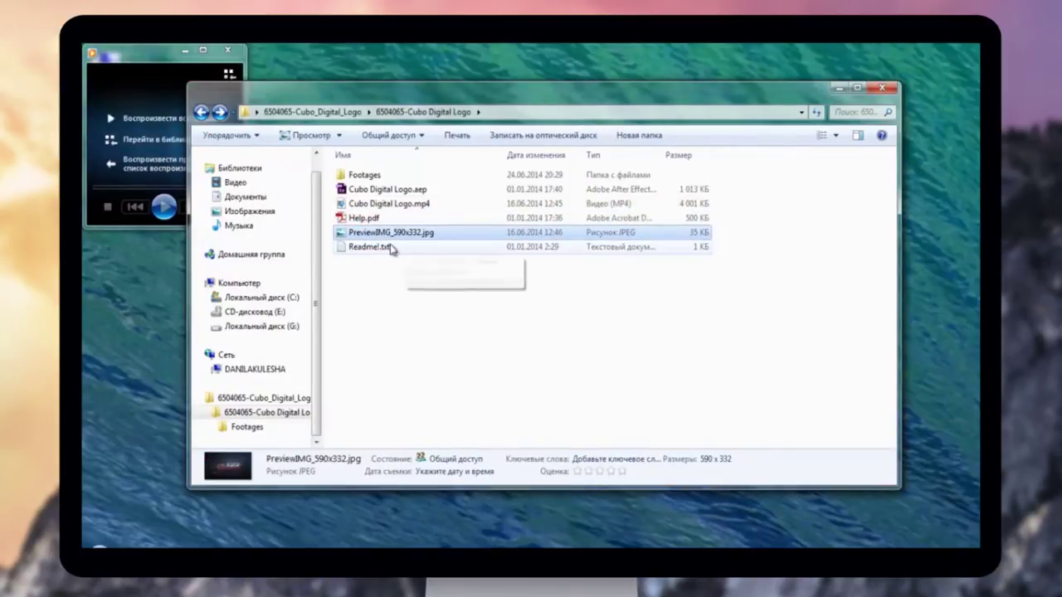
left_click(372, 248)
Step: Watch the Cubo Digital Logo preview video in a maximized player window and close the player
left_click(149, 58)
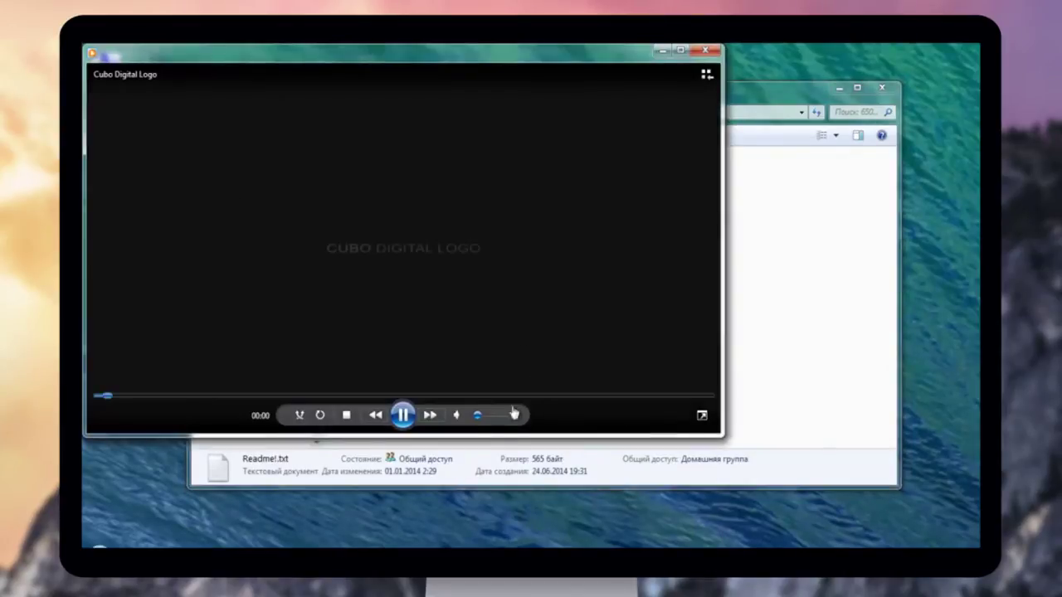
left_click(681, 50)
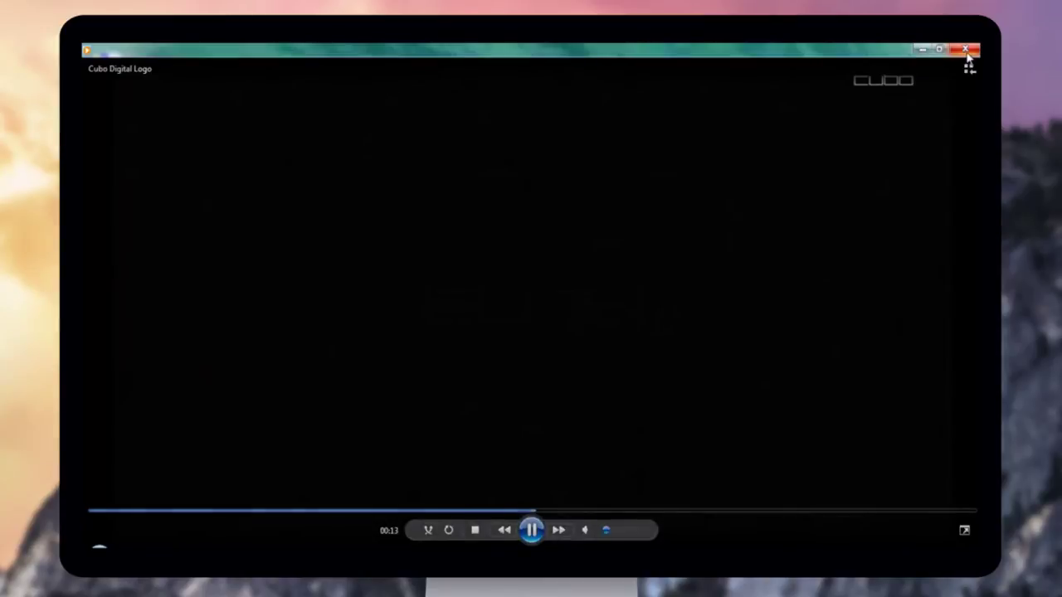
left_click(967, 52)
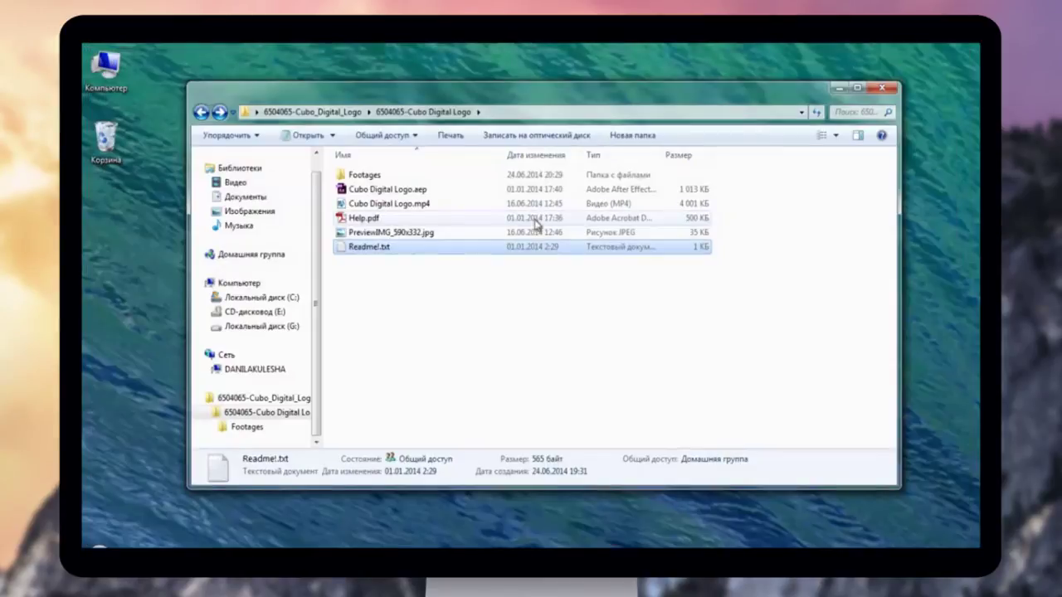
Step: Open Cubo Digital Logo.aep in After Effects and accept the project conversion notice
left_click(375, 193)
double_click(375, 190)
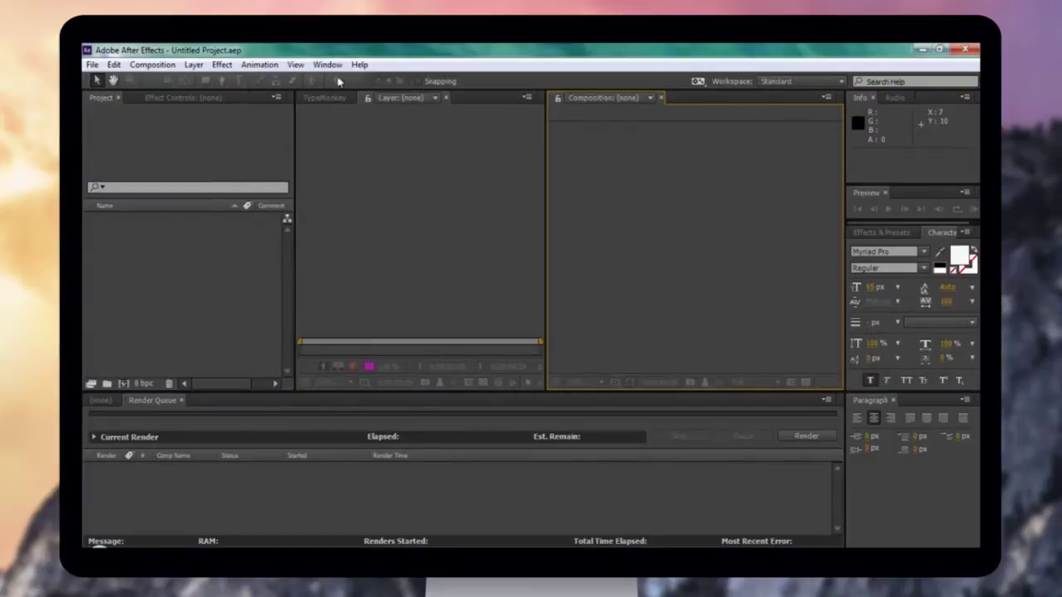
left_click(923, 51)
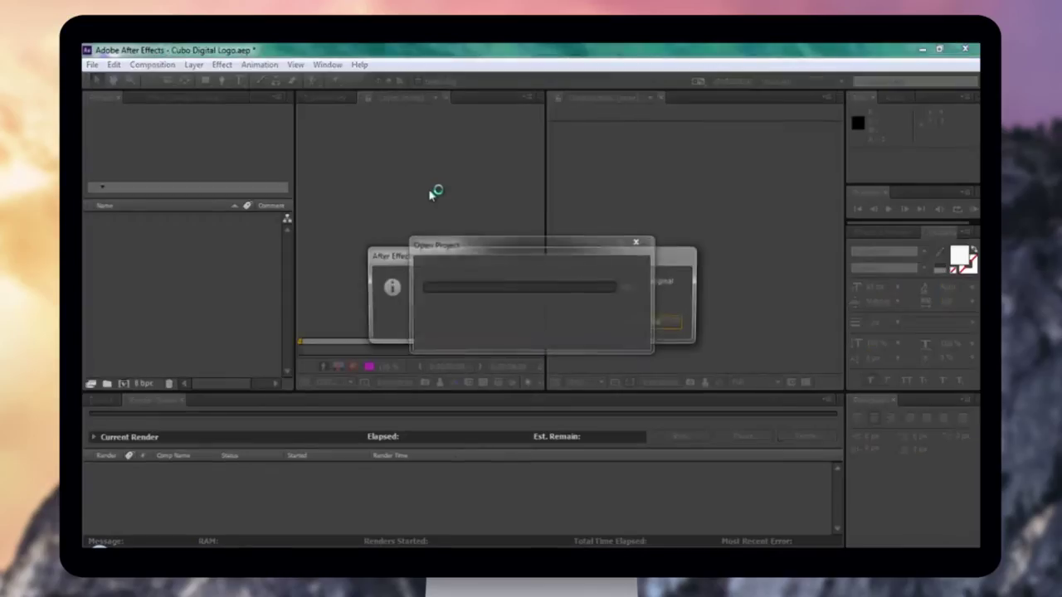
left_click(637, 327)
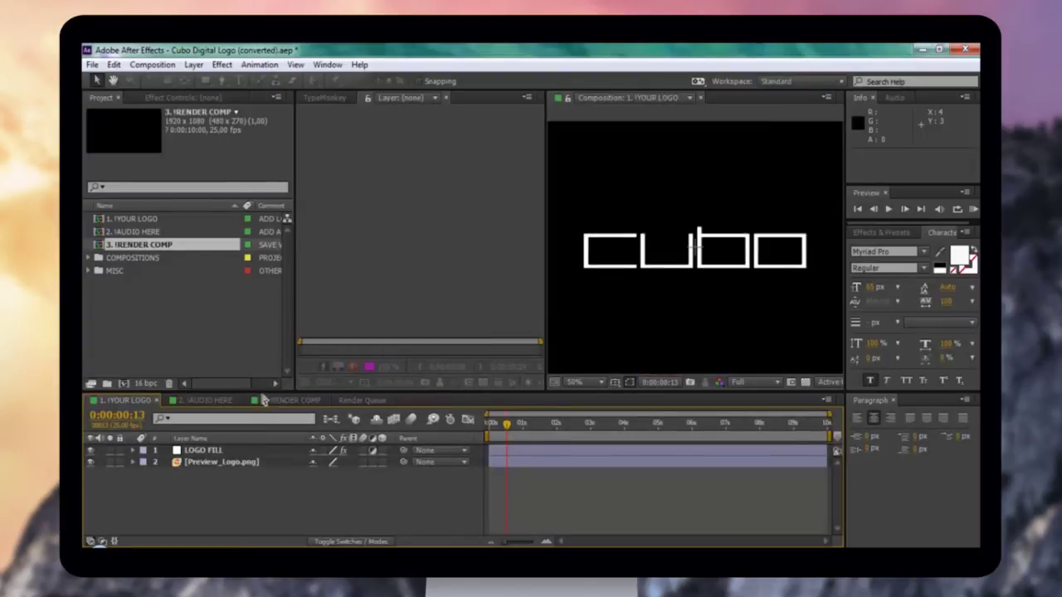
Step: Check the 2. !AUDIO HERE composition and display 3. !RENDER COMP at Quarter resolution with Fit magnification
left_click(203, 400)
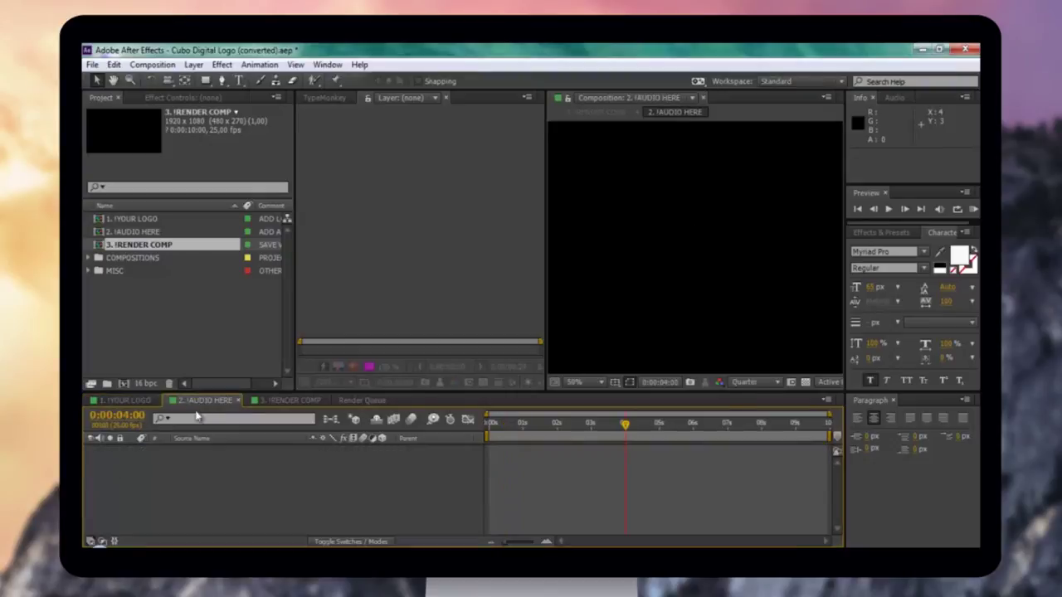
left_click(292, 400)
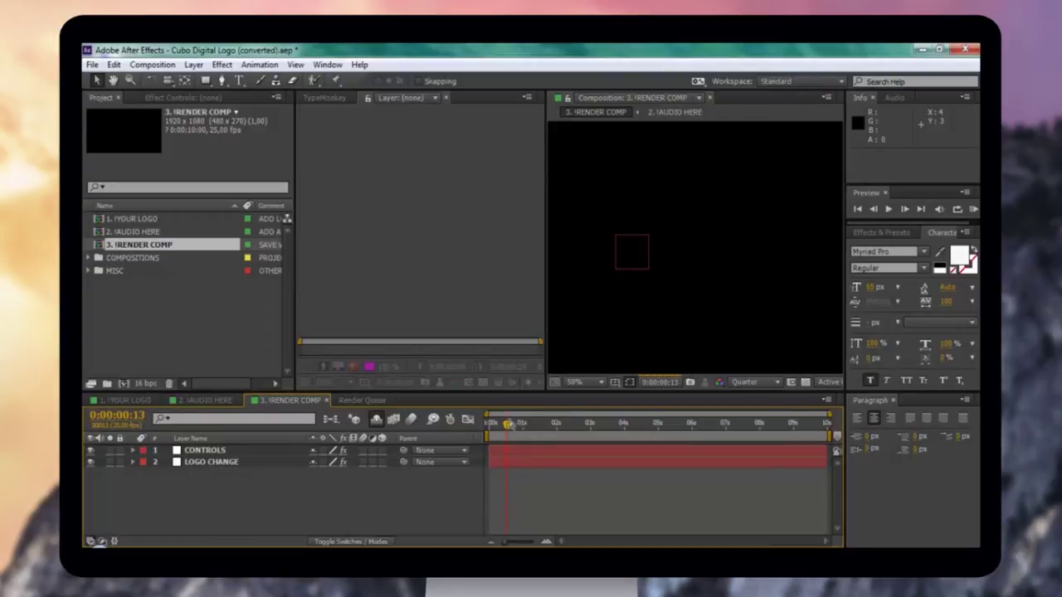
left_click(751, 383)
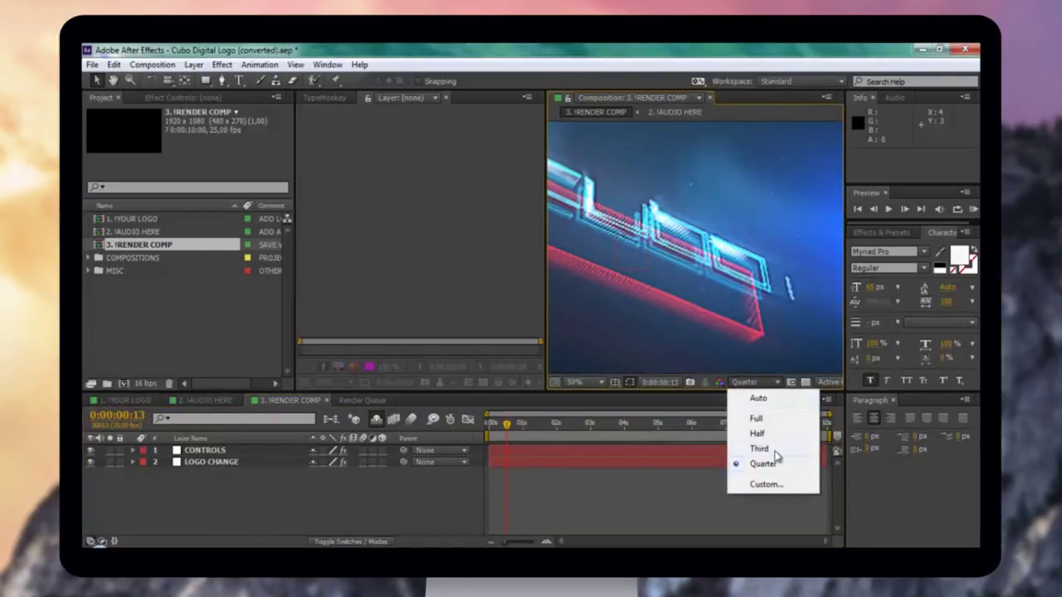
left_click(772, 468)
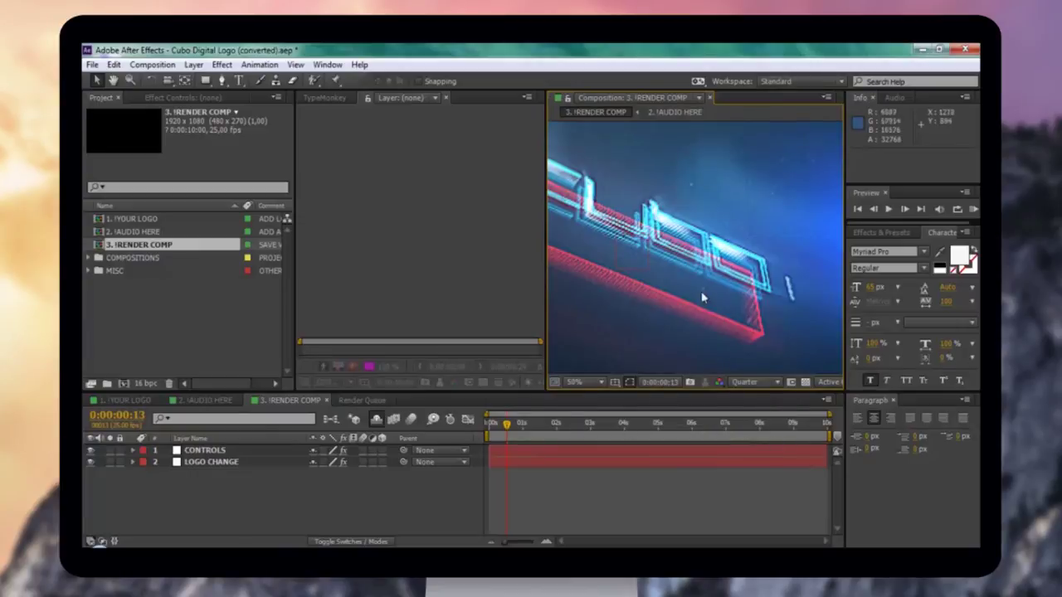
left_click(581, 383)
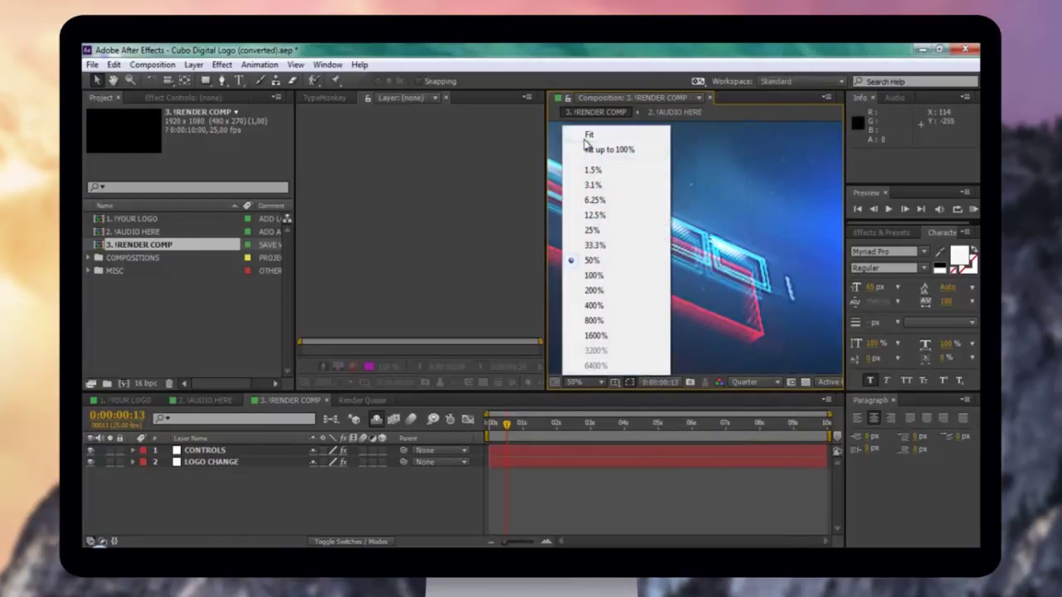
left_click(581, 137)
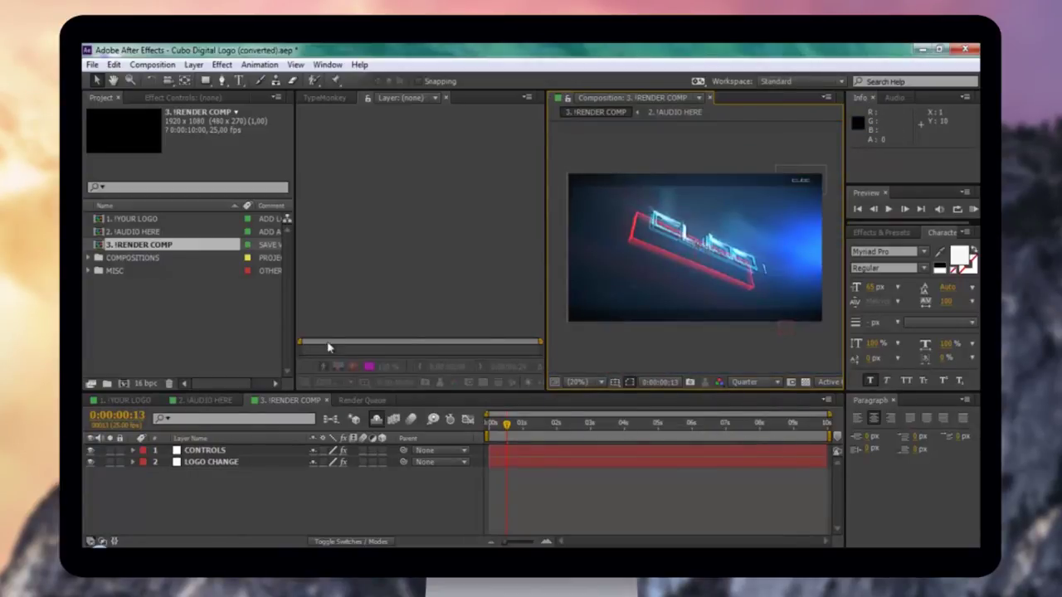
Step: Widen the composition viewer and delete the Preview_Logo.png layer from the 1. !YOUR LOGO composition
left_click(131, 401)
left_click(203, 463)
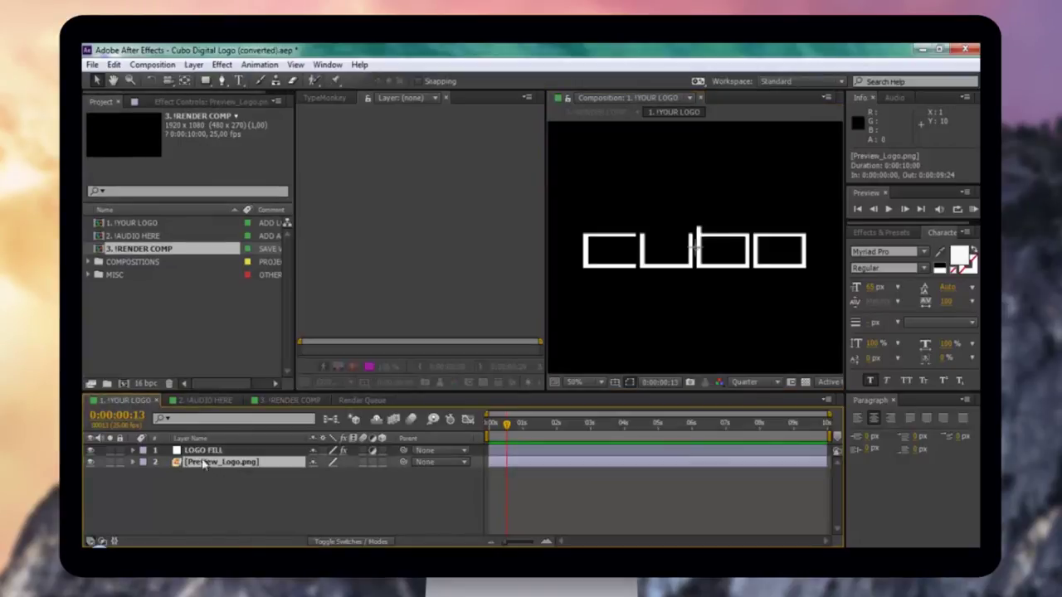
left_click(193, 450)
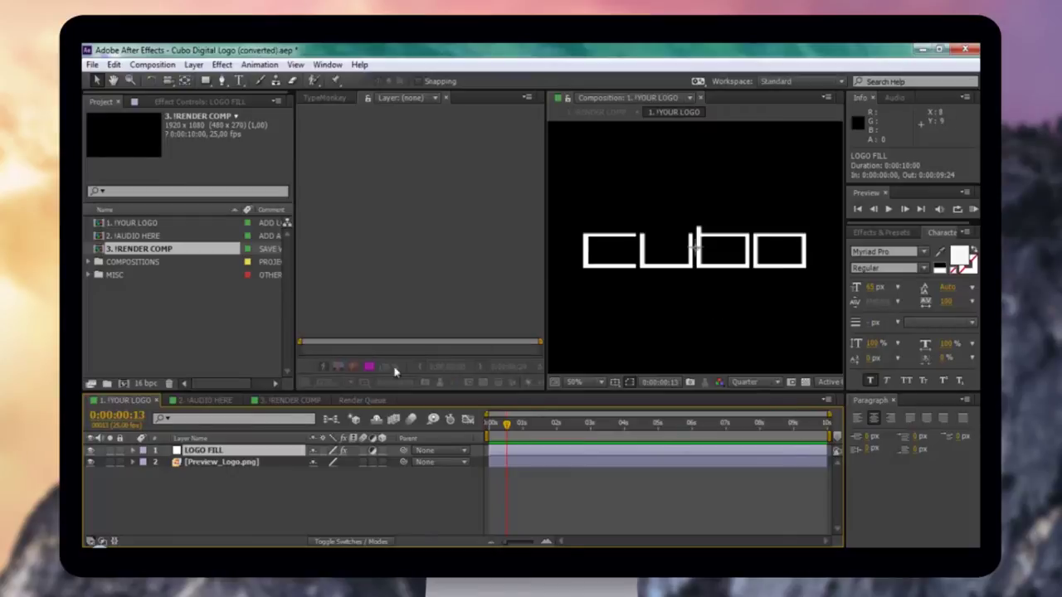
left_click(218, 466)
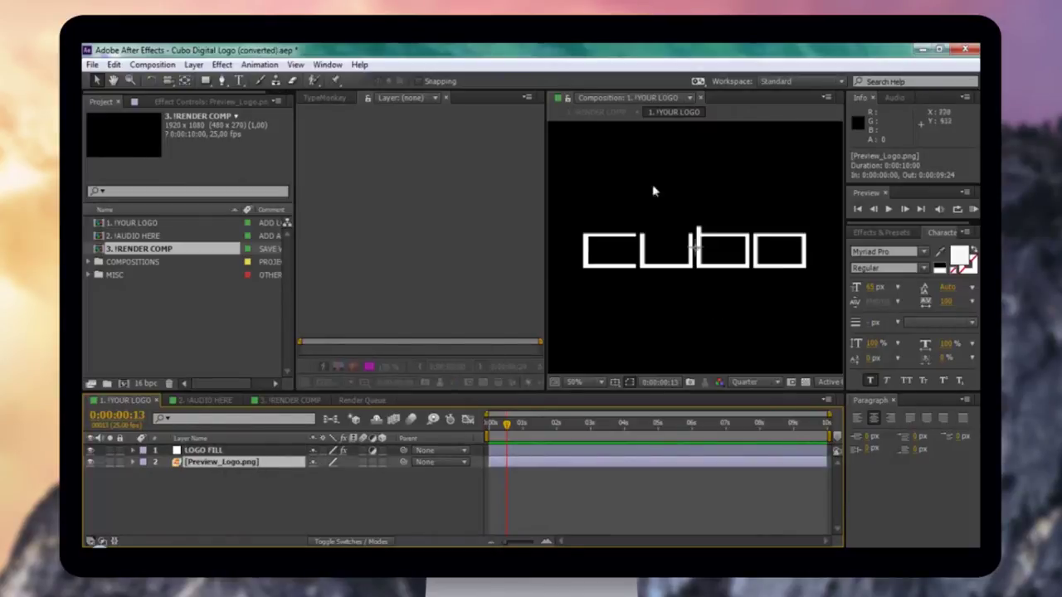
left_click_drag(545, 275, 434, 277)
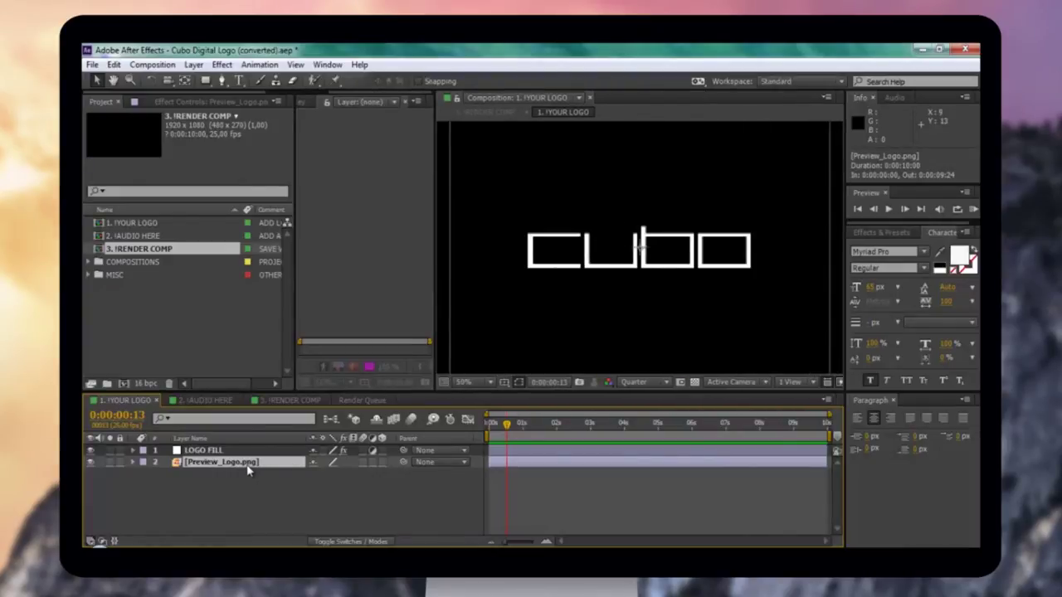
key("Delete")
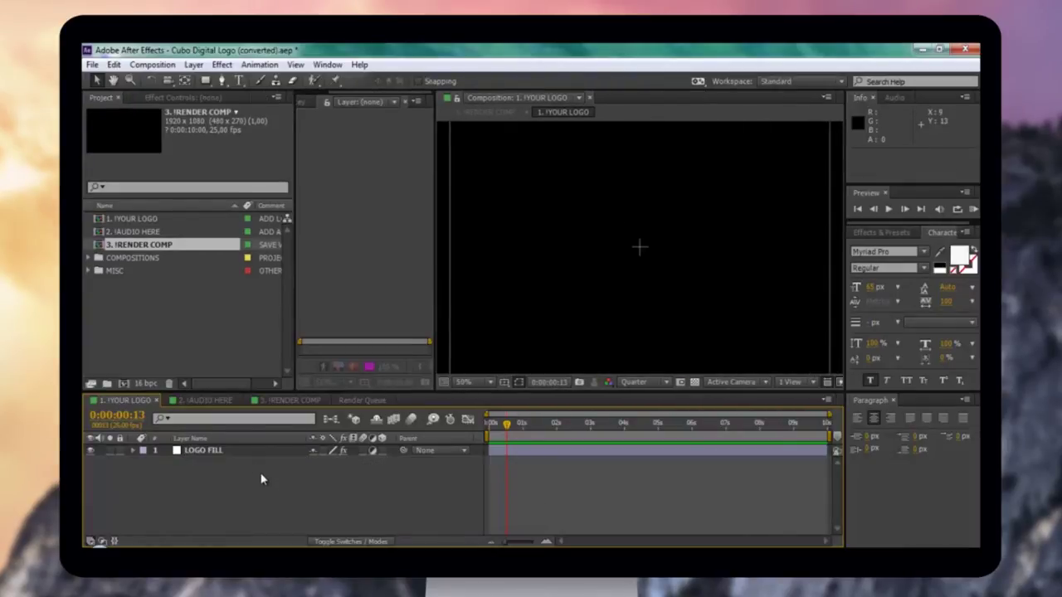
Step: Add a text layer reading APPLE to the 1. !YOUR LOGO composition and restore the viewer refresh
right_click(261, 480)
mouse_move(308, 327)
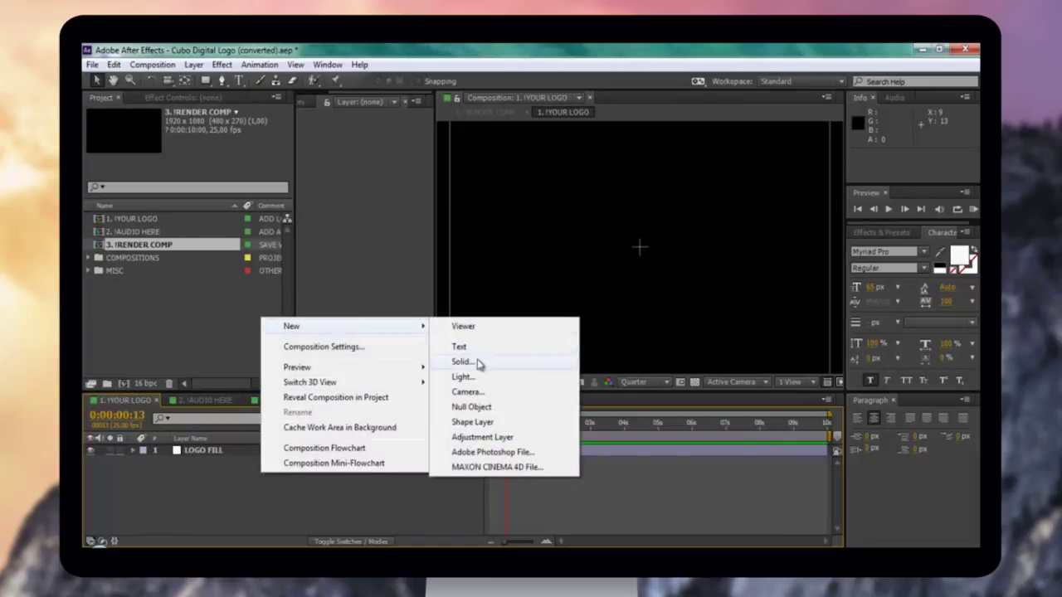
left_click(477, 352)
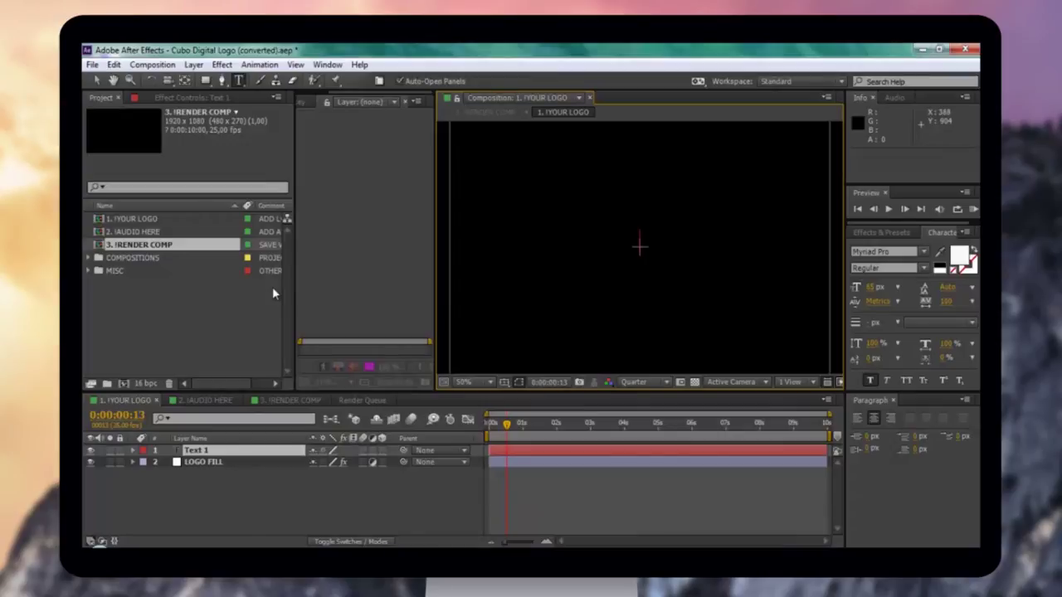
key("BackSpace")
type("APPL")
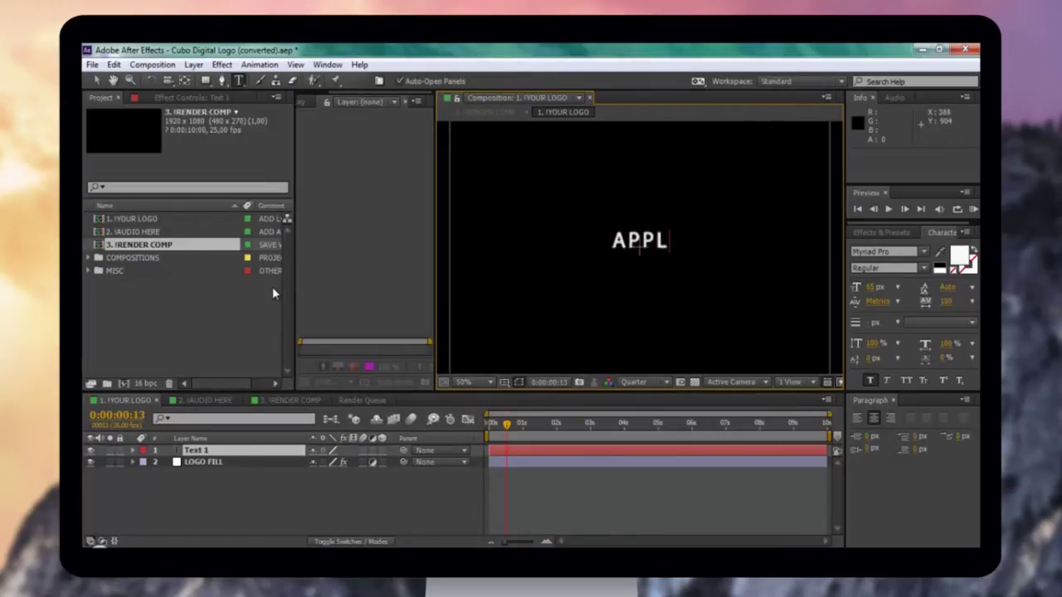
type("E")
left_click(98, 83)
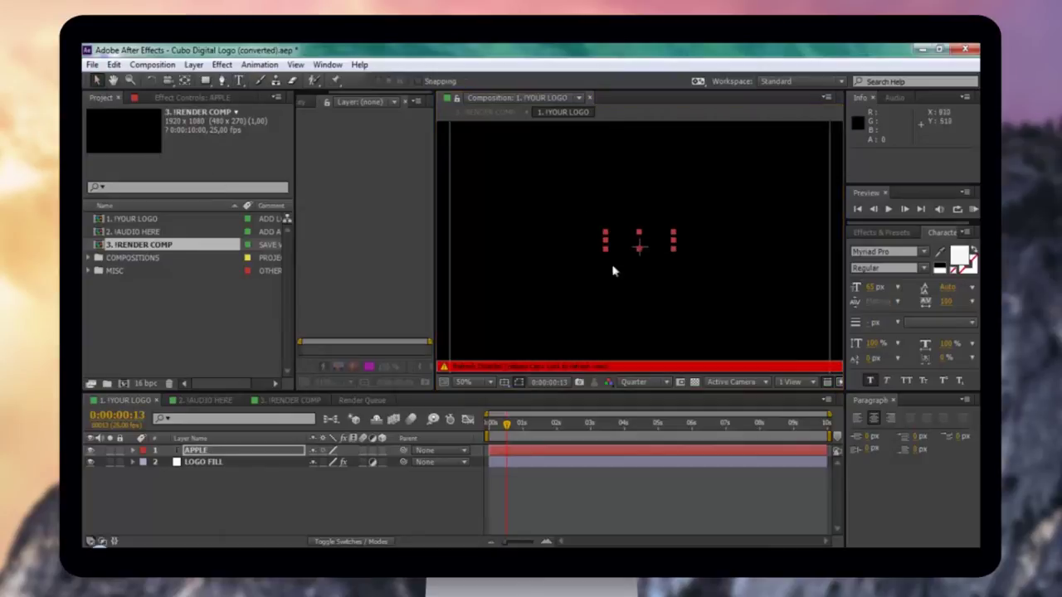
key("Caps_Lock")
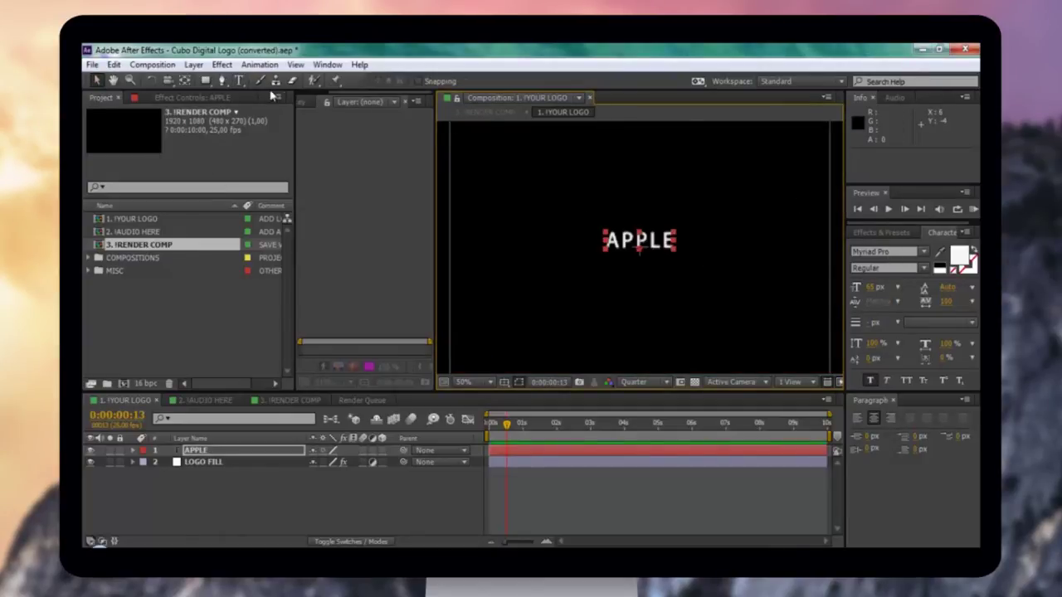
Step: Enlarge the APPLE text to 183 px and move it down to position 960, 580
left_click_drag(871, 288, 926, 287)
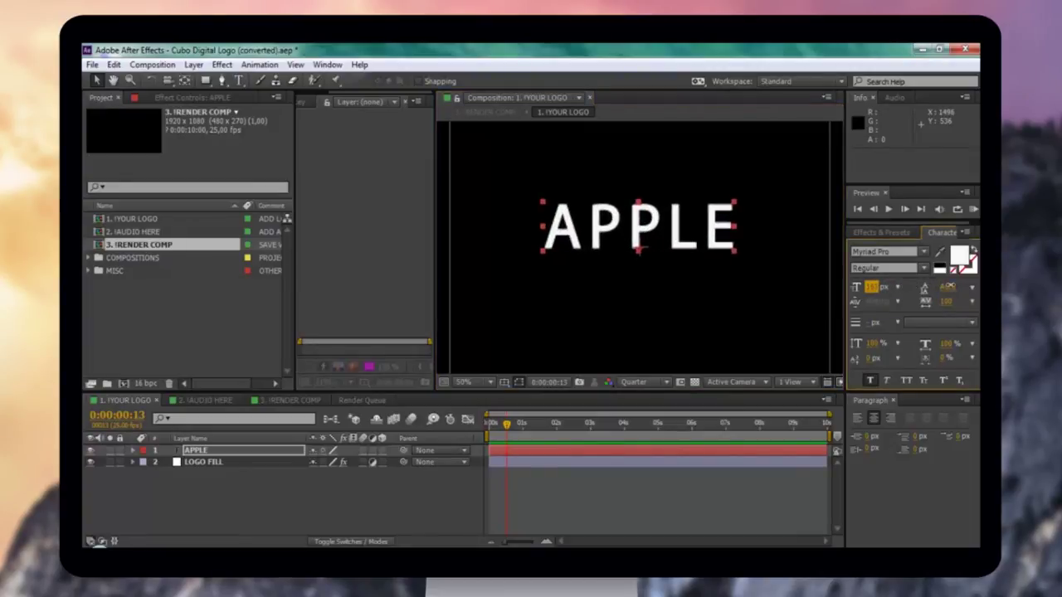
left_click_drag(697, 243, 697, 259)
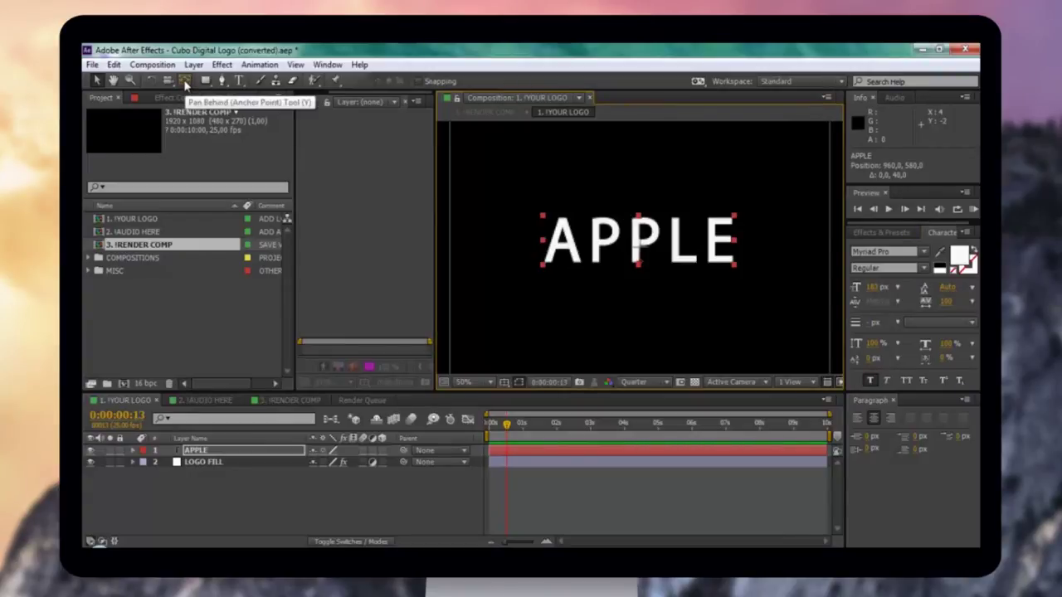
Step: Move the APPLE layer's anchor point to the middle of the text and reposition the layer to about 960, 539, viewed with Fit up to 100%
left_click(185, 80)
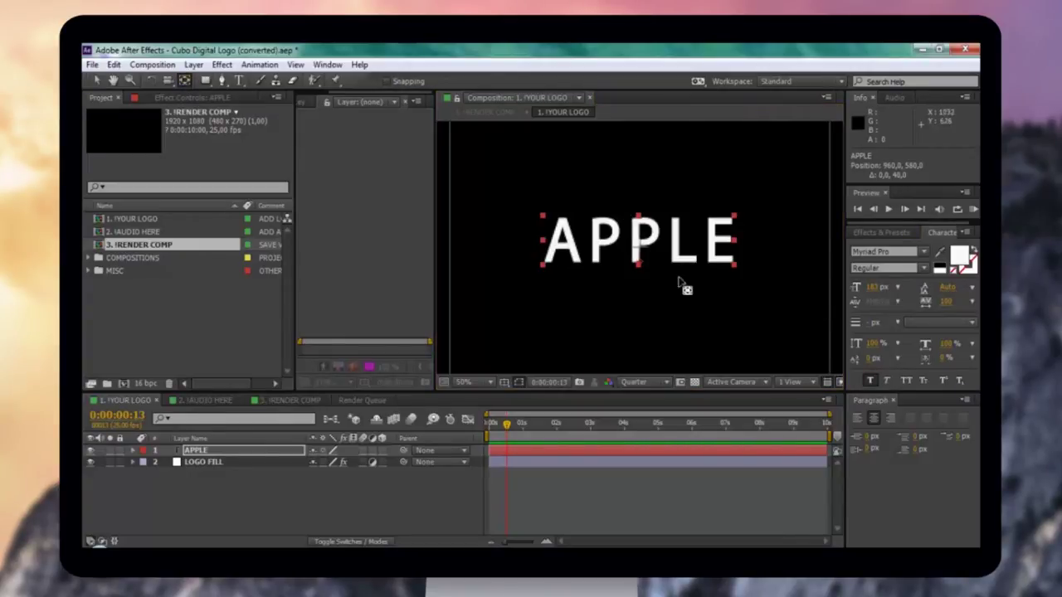
mouse_move(647, 260)
left_mouse_down()
mouse_move(641, 238)
mouse_move(652, 254)
left_mouse_up()
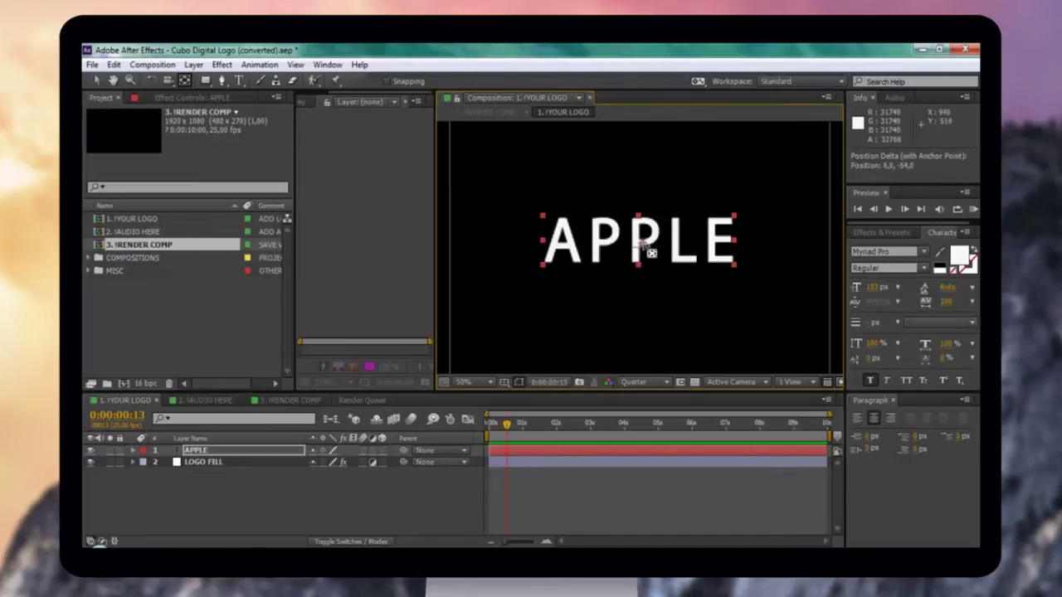
left_click(482, 383)
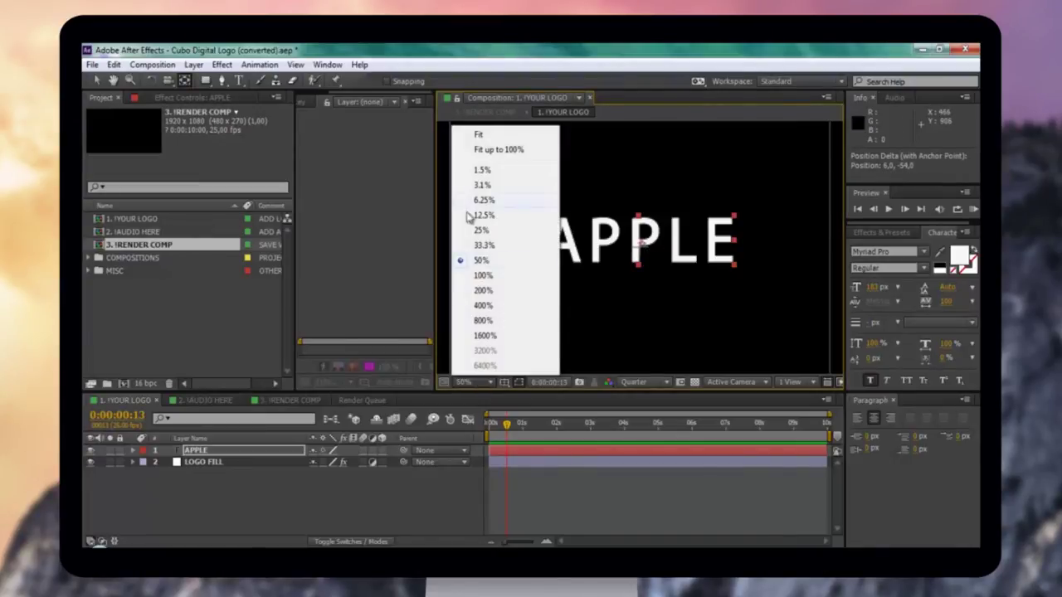
left_click(502, 146)
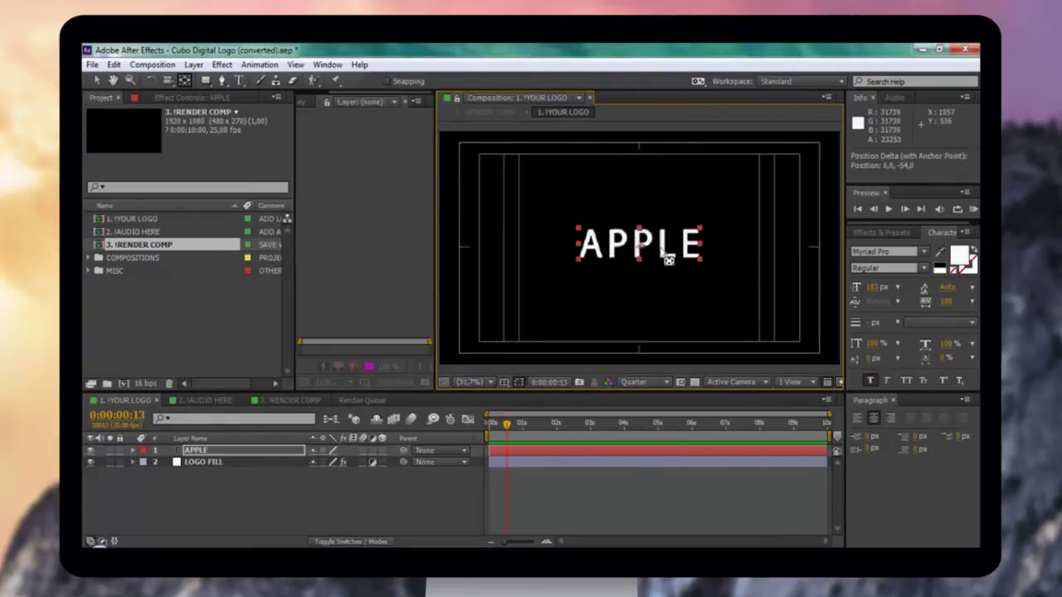
left_click(96, 80)
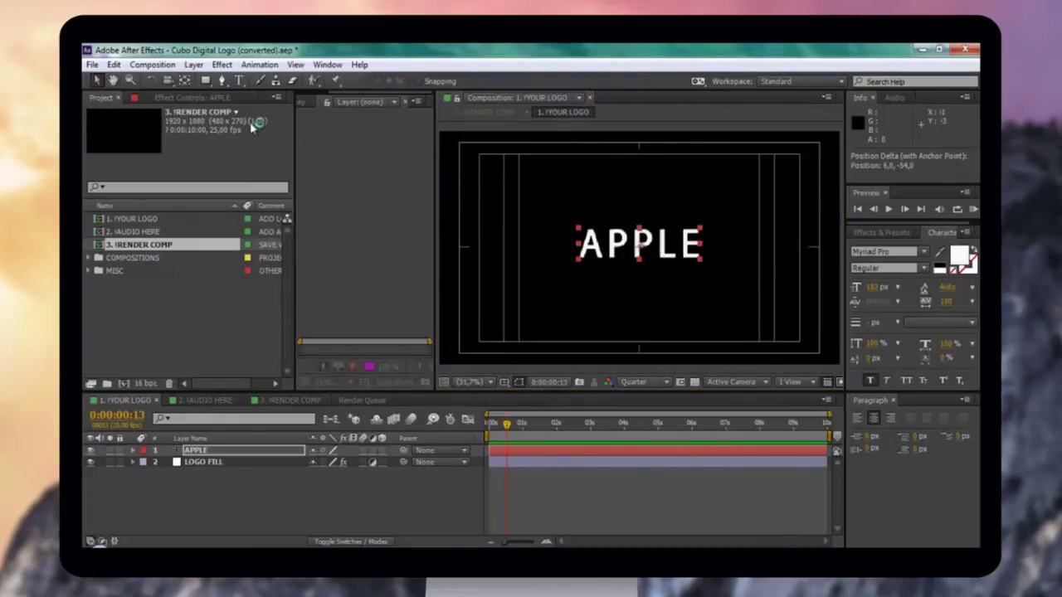
left_click_drag(677, 245, 676, 247)
left_click(720, 231)
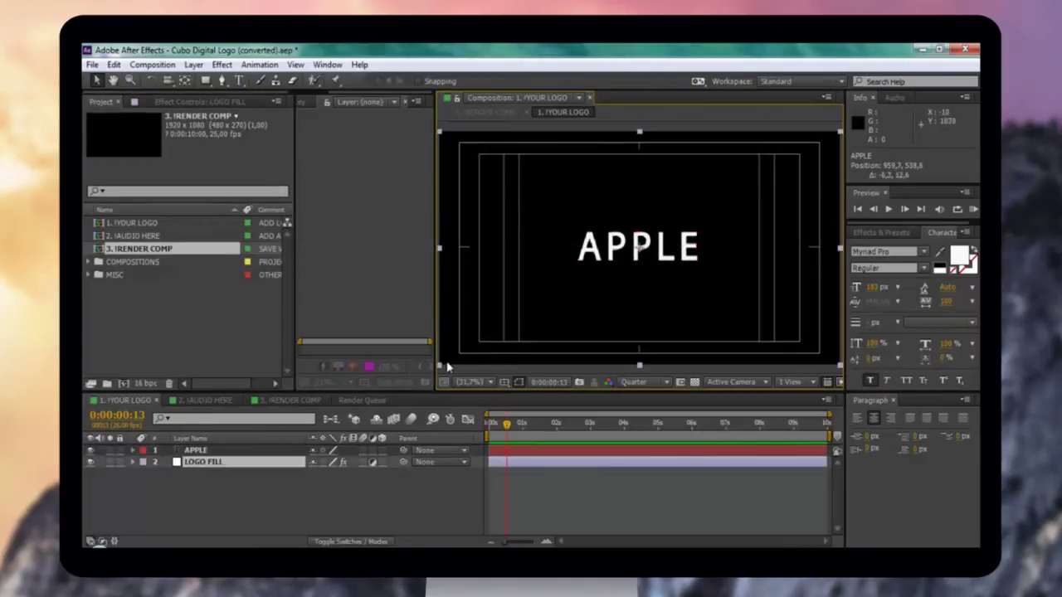
Step: Check the APPLE logo animation in 3. !RENDER COMP around 0:00:02:12 and look at the 2. !AUDIO HERE composition
left_click(286, 400)
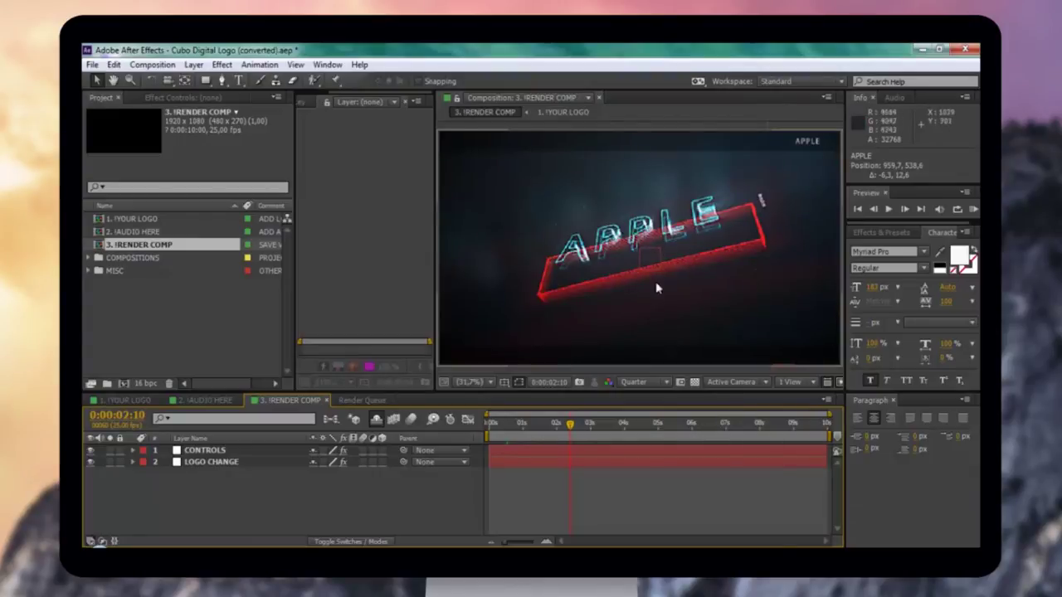
key("Page_Down")
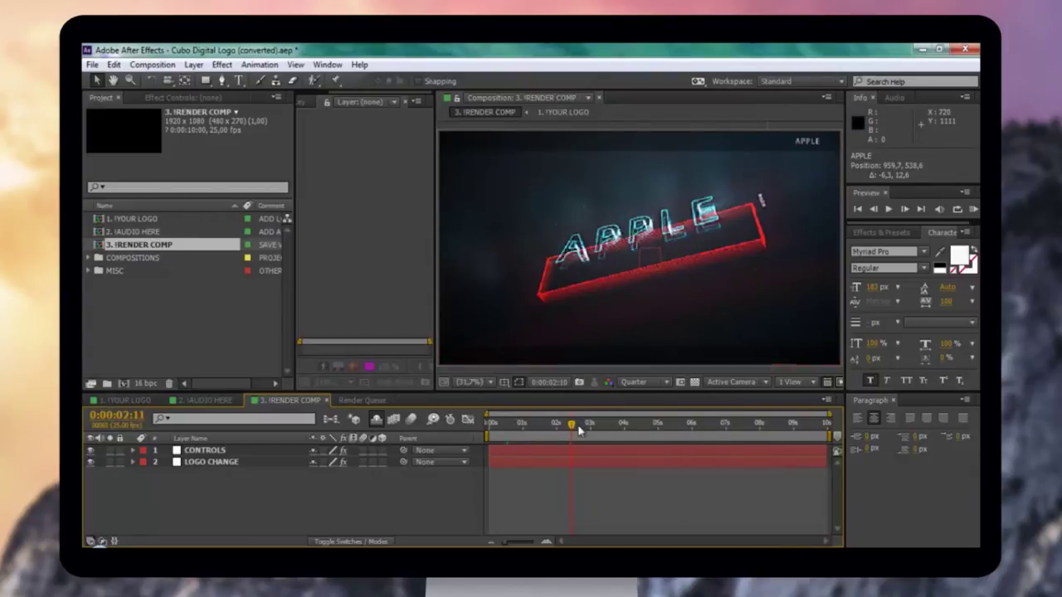
left_click(208, 402)
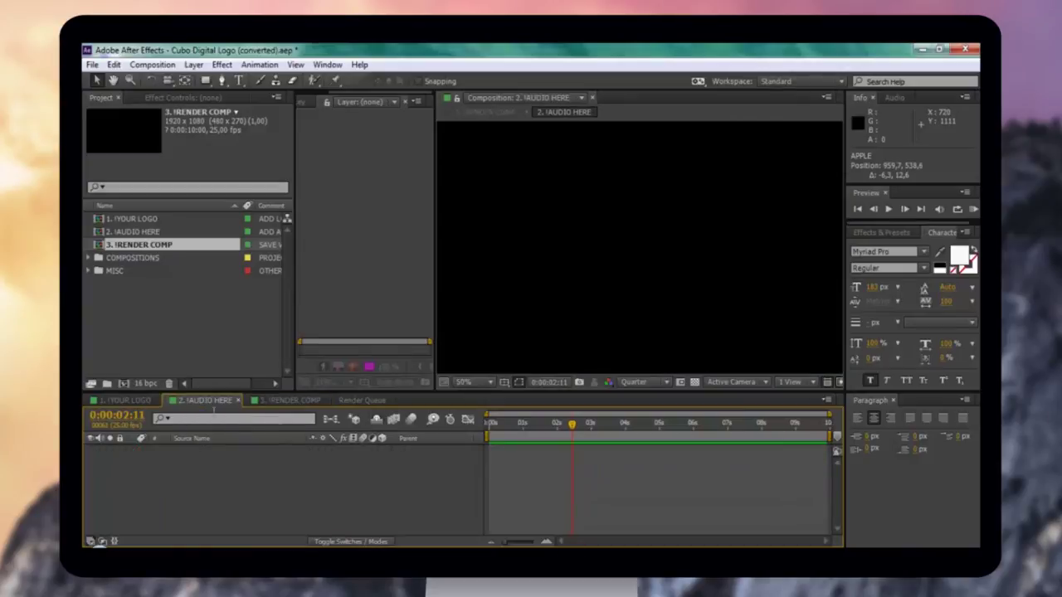
left_click(329, 400)
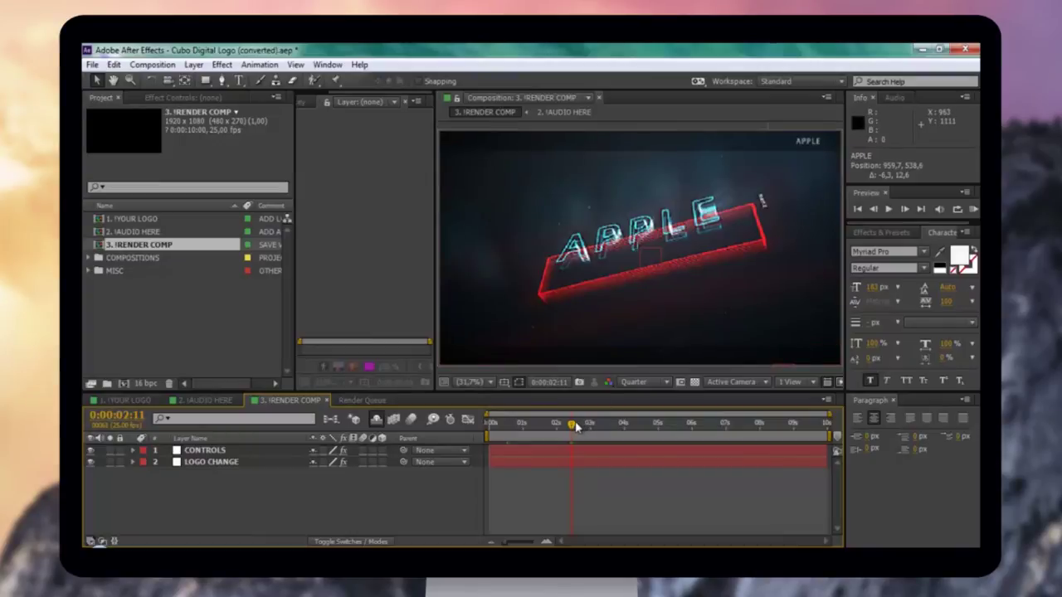
left_click_drag(574, 427, 579, 429)
left_click(651, 381)
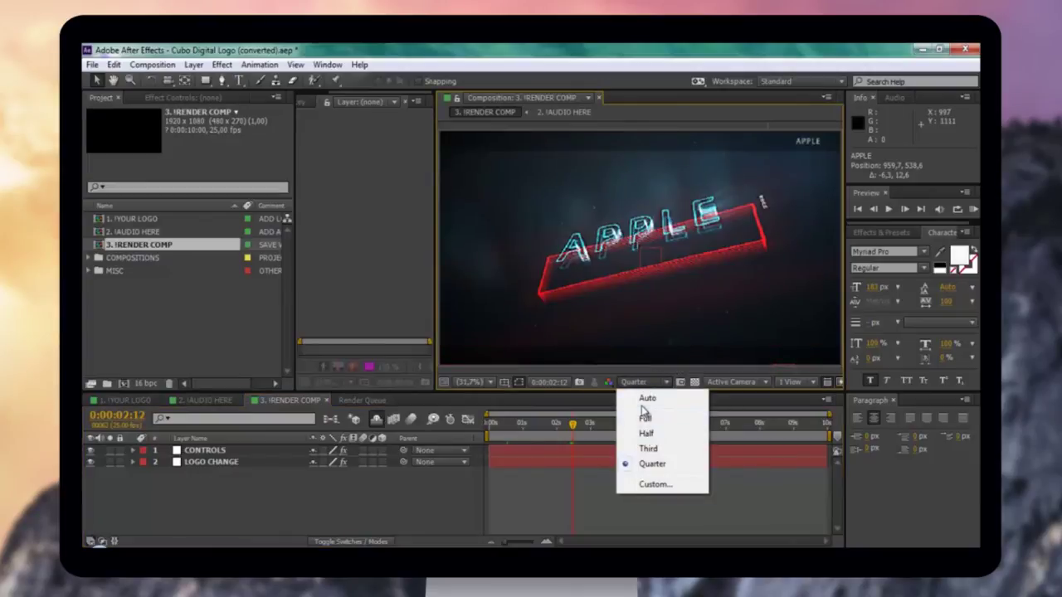
left_click(646, 383)
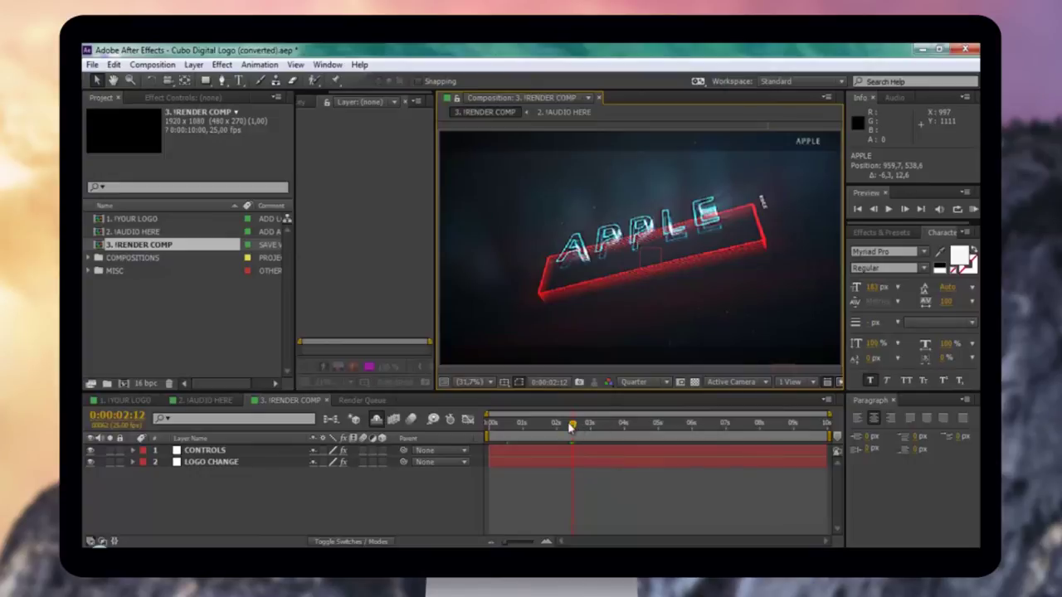
Step: Add 3. !RENDER COMP to the render queue and display the queue
left_click(92, 65)
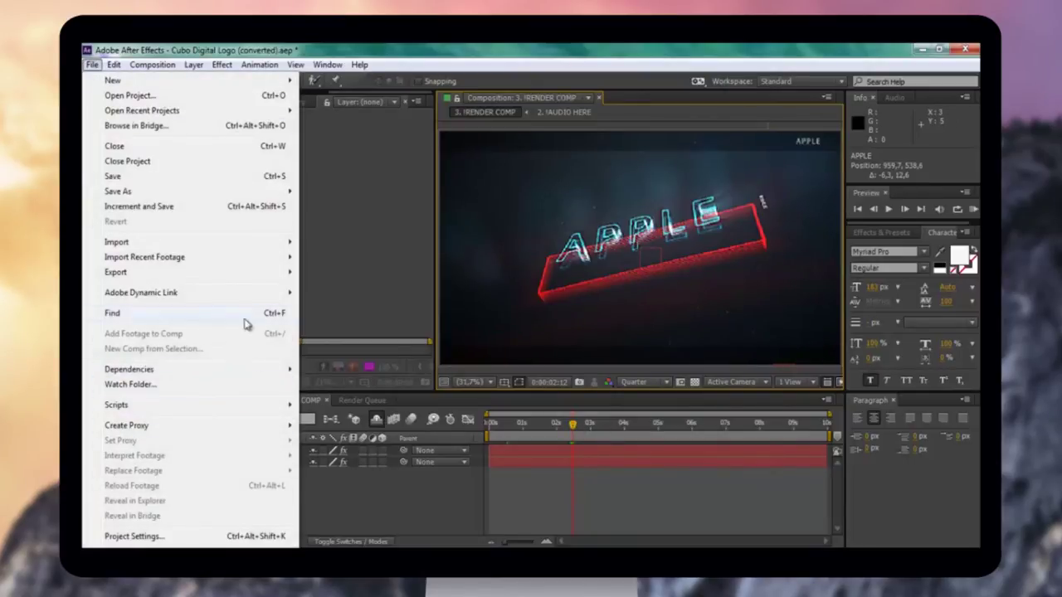
mouse_move(274, 274)
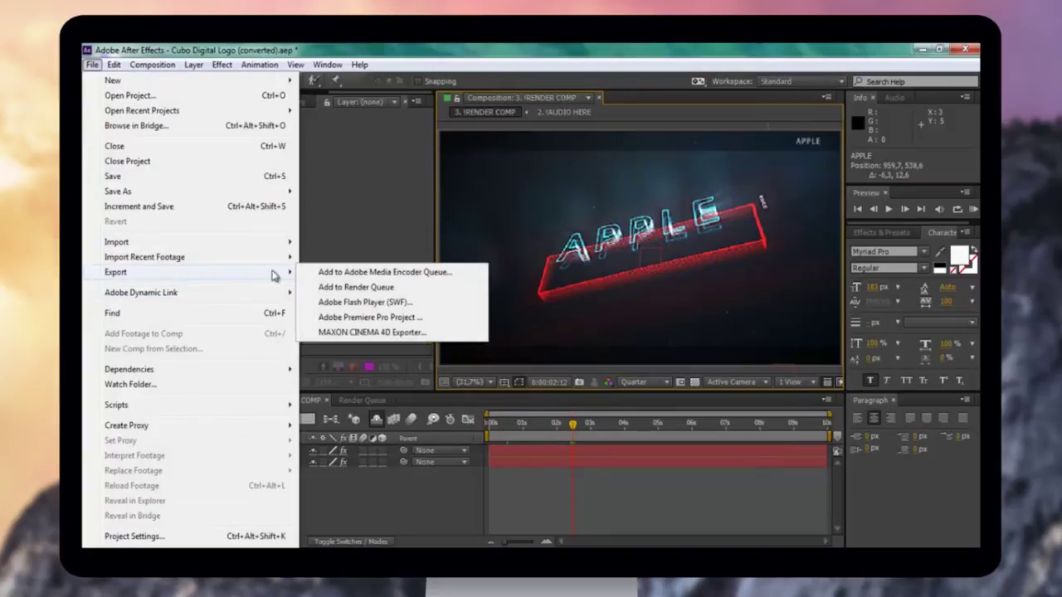
left_click(359, 292)
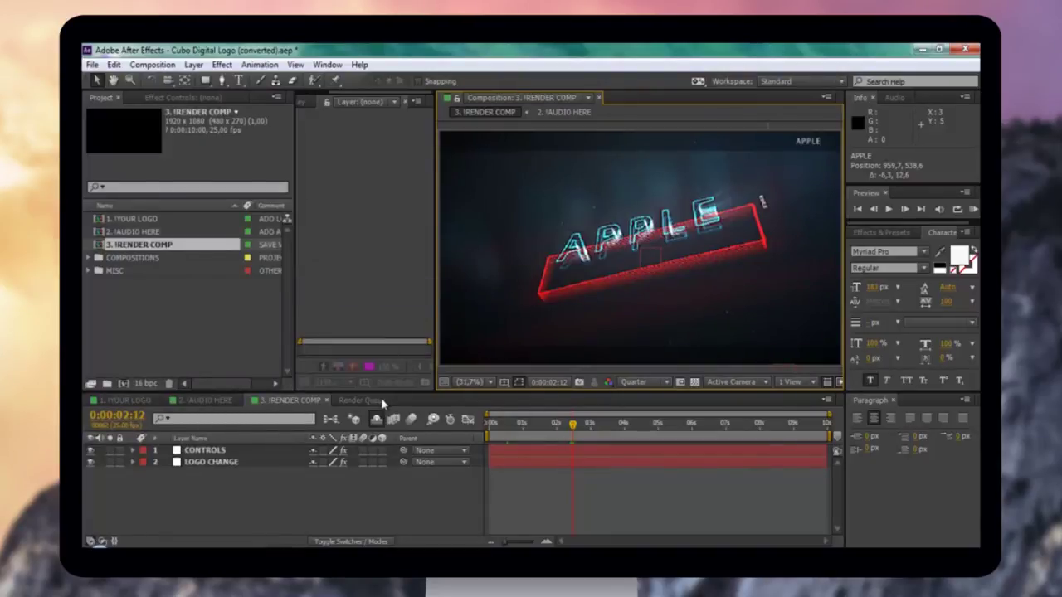
left_click(359, 402)
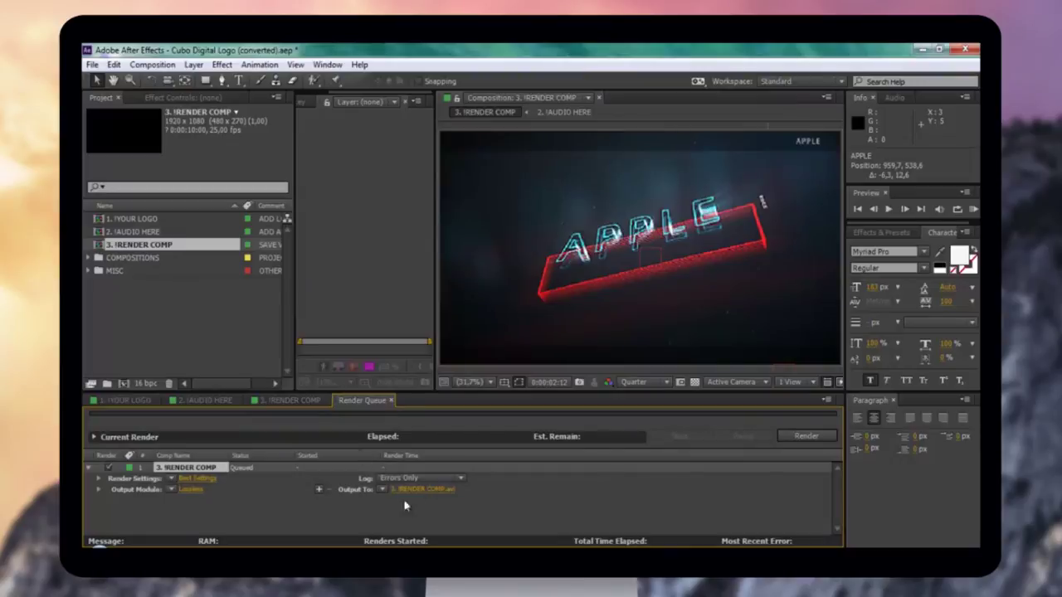
Step: Configure the output module of 3. !RENDER COMP to AVI format with audio output off
left_click(191, 490)
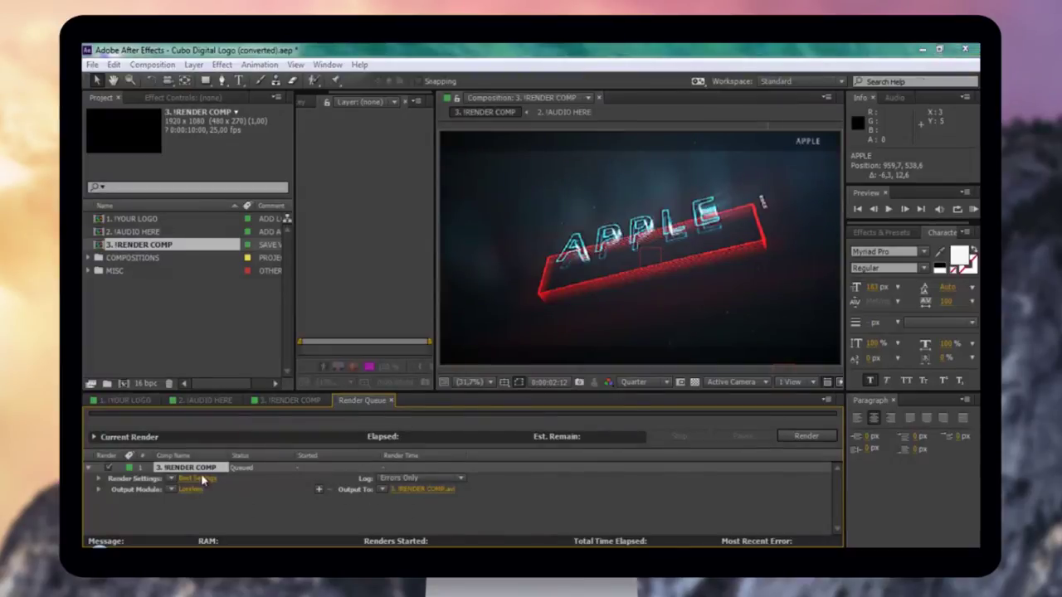
left_click_drag(249, 56, 376, 71)
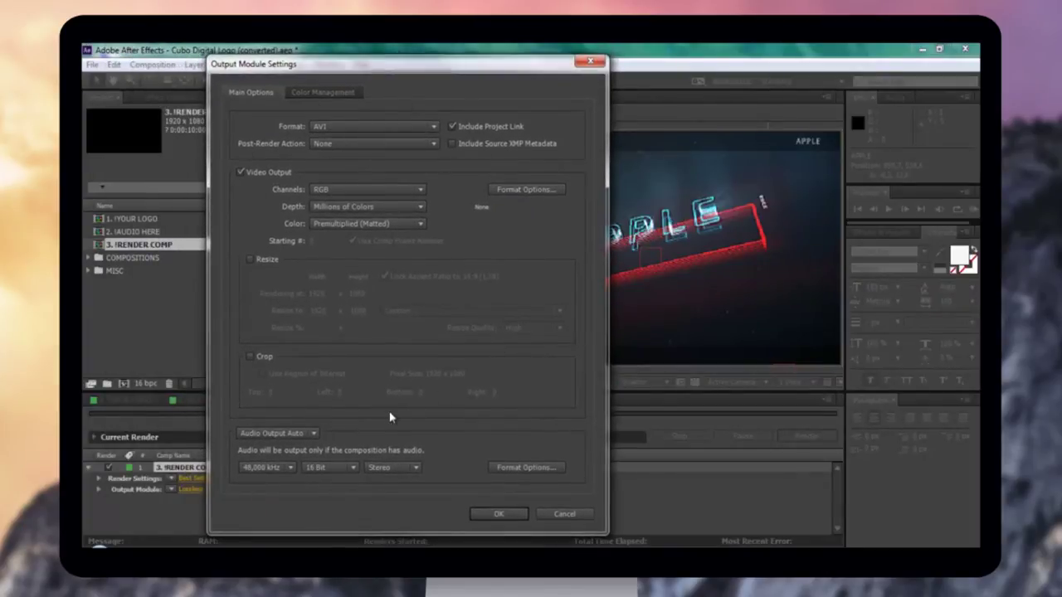
left_click(387, 125)
left_click(365, 134)
left_click(274, 434)
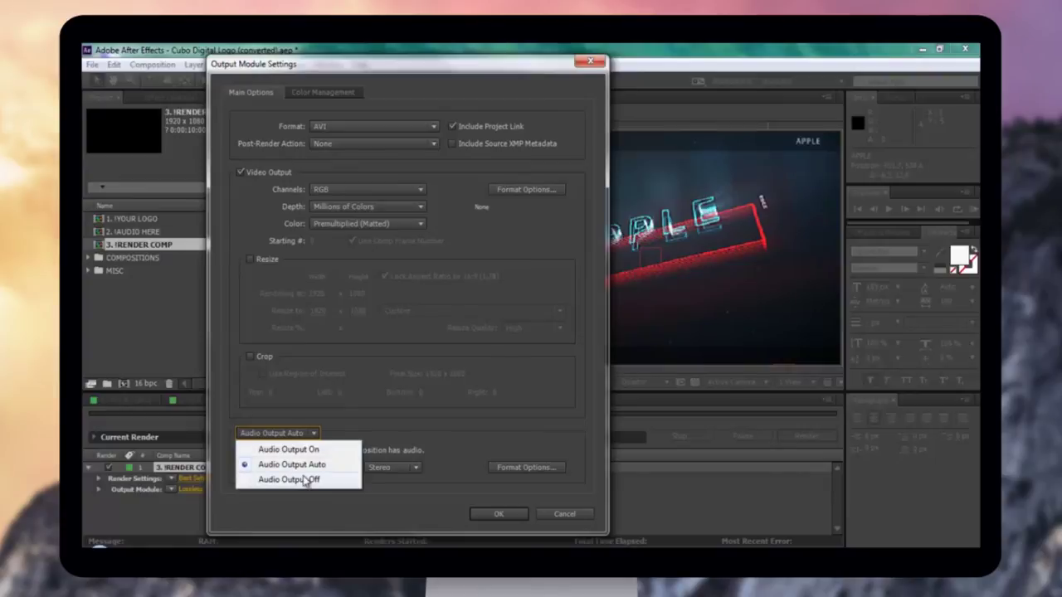
left_click(307, 478)
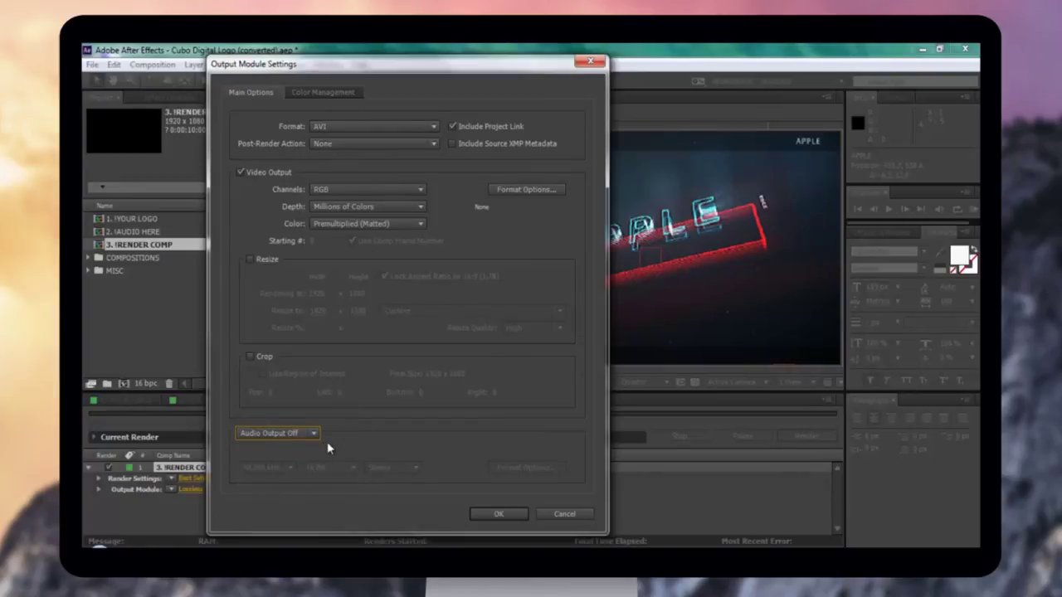
left_click(512, 512)
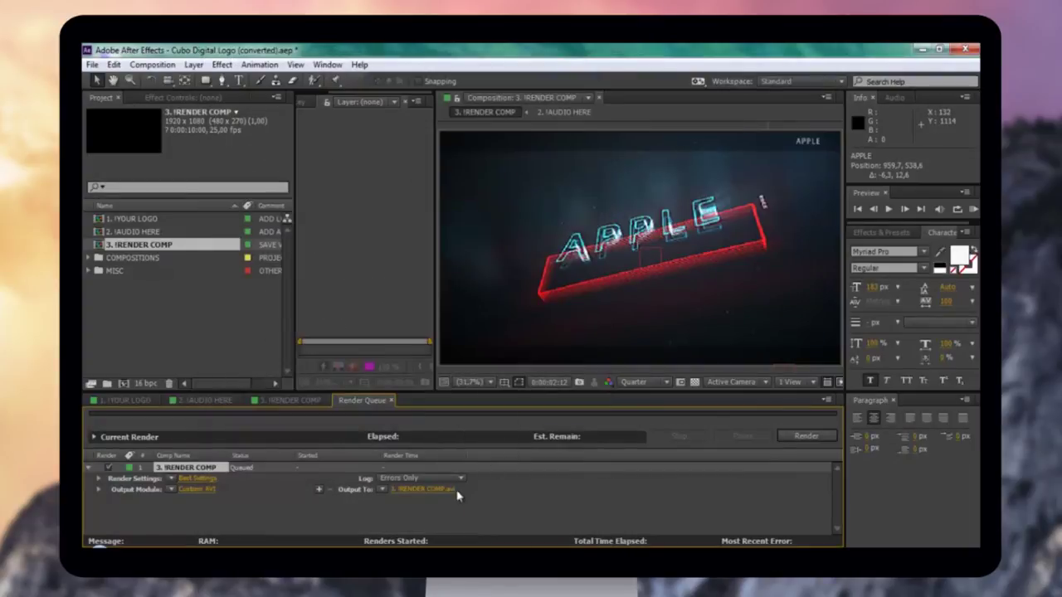
Step: Set the render output to 3. !RENDER COMP.avi on the desktop (Рабочий стол) and start the render
left_click(425, 490)
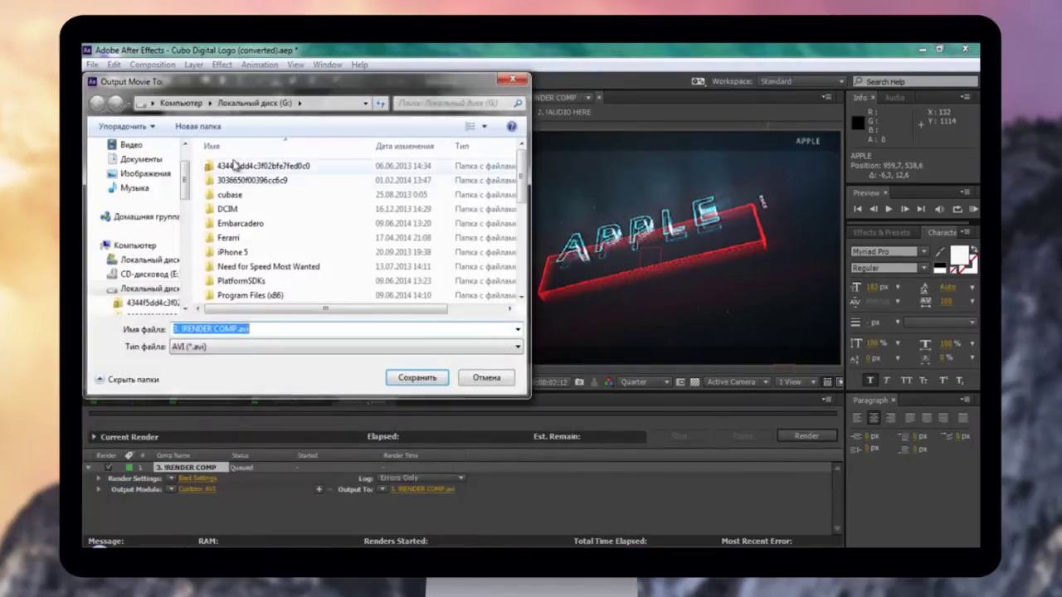
left_click(151, 103)
left_click(170, 122)
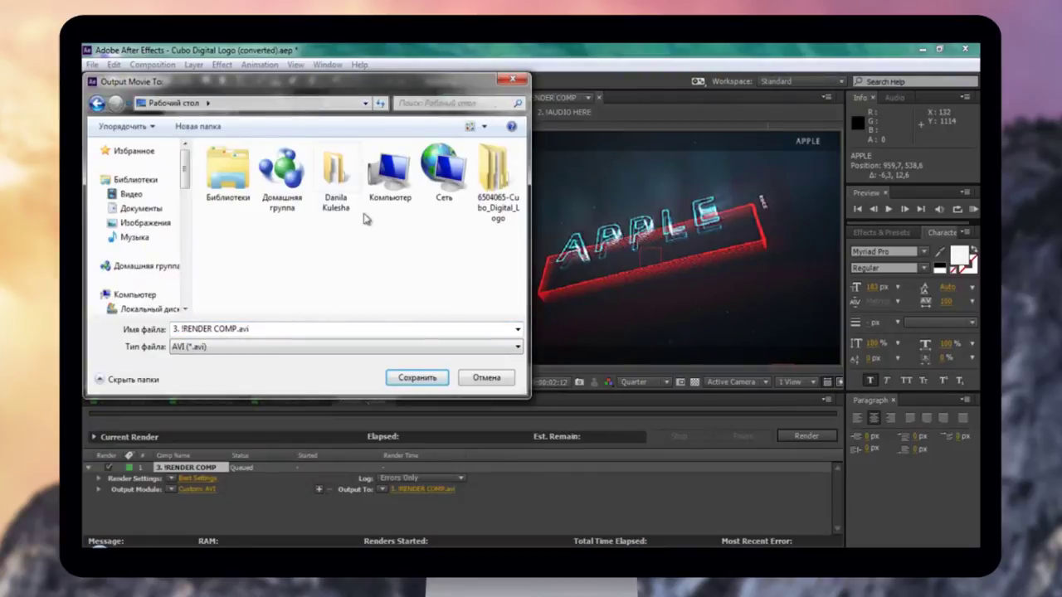
left_click(415, 378)
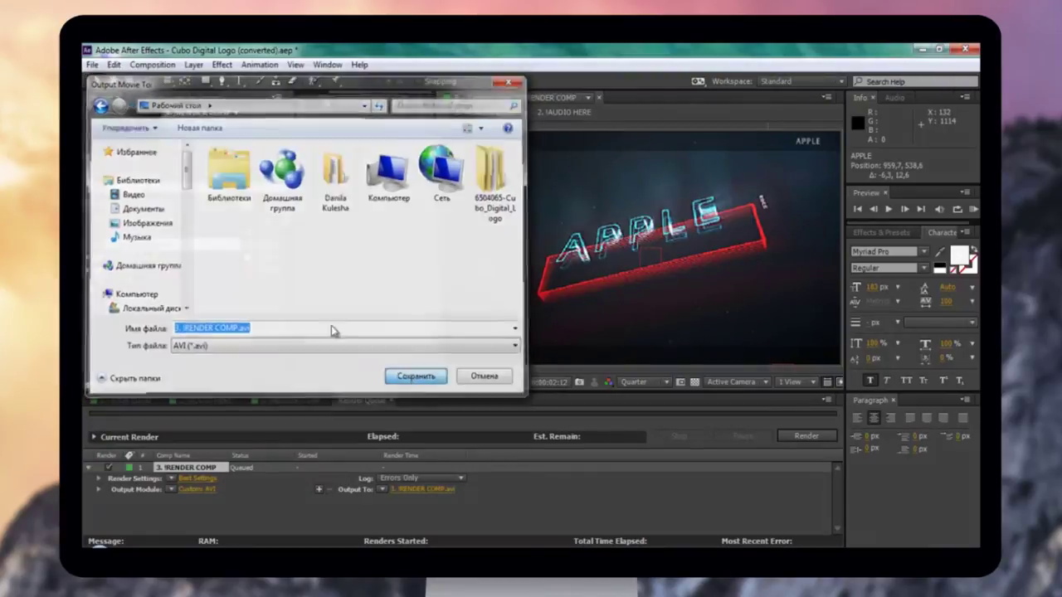
left_click(786, 435)
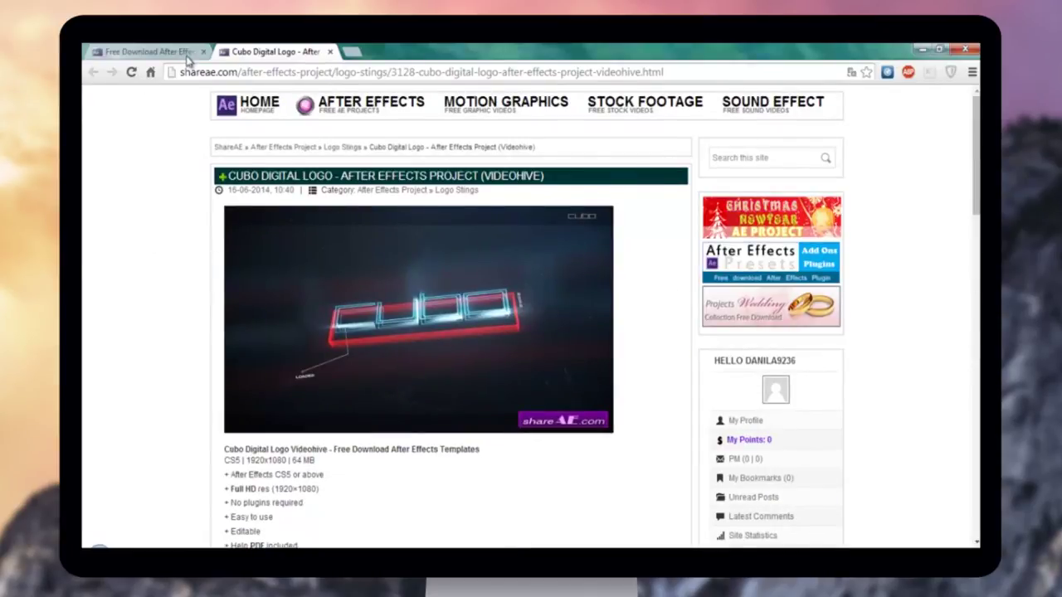
Step: Browse the template listings on the shareae.com home page in the browser and show the After Effects project categories
left_click(148, 51)
scroll(526, 254, "down", 8)
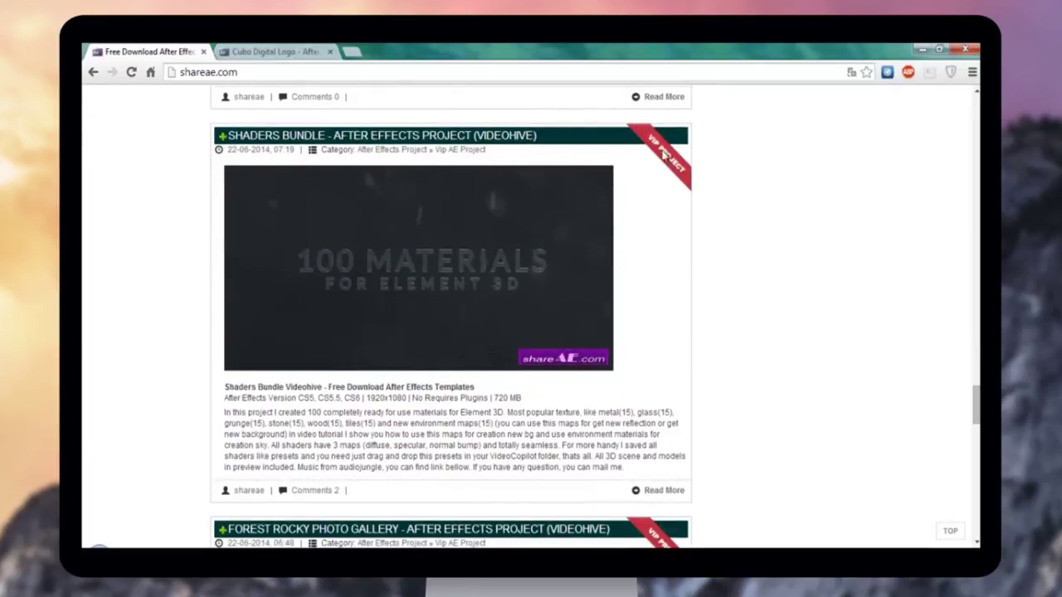
scroll(707, 208, "down", 5)
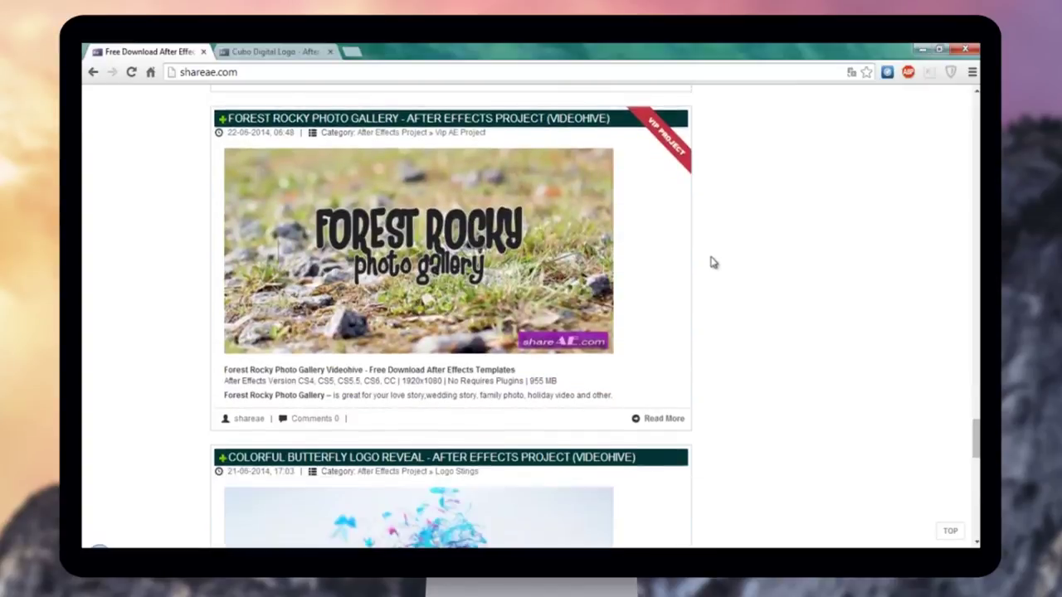
scroll(712, 263, "down", 7)
scroll(719, 269, "up", 1)
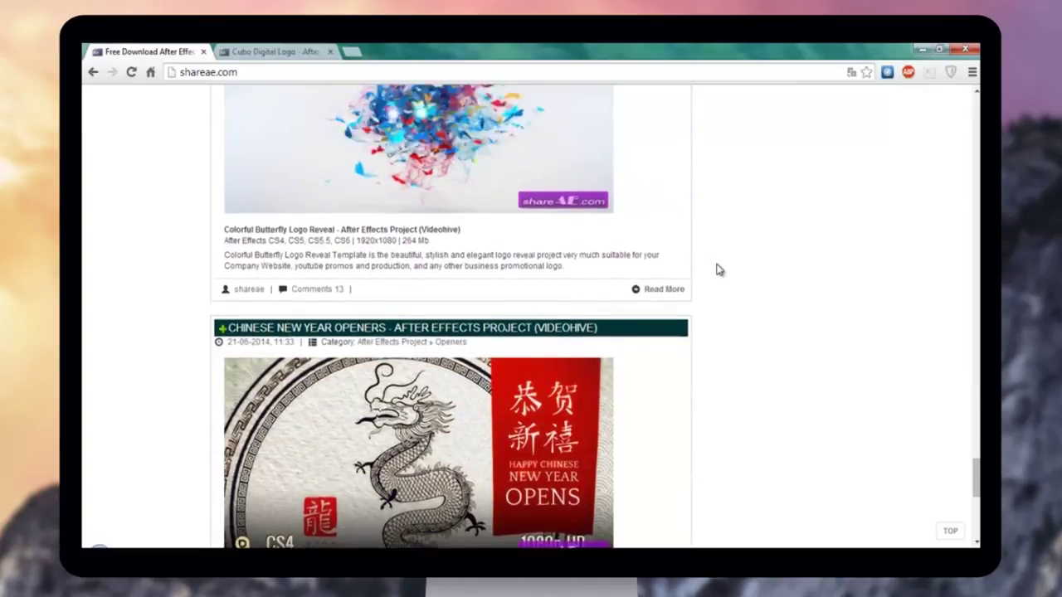
scroll(718, 270, "up", 20)
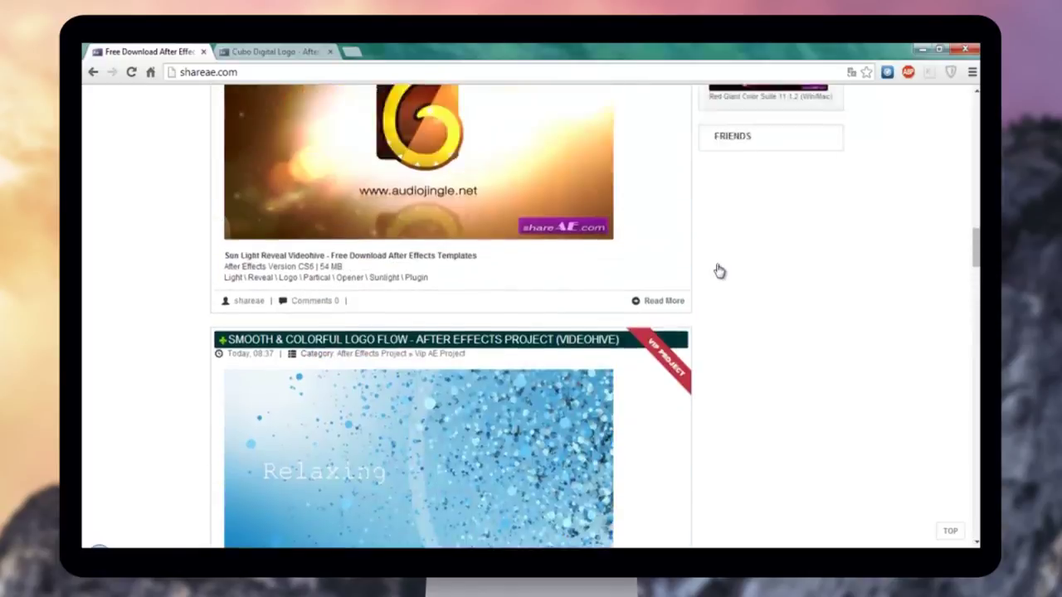
scroll(720, 271, "up", 20)
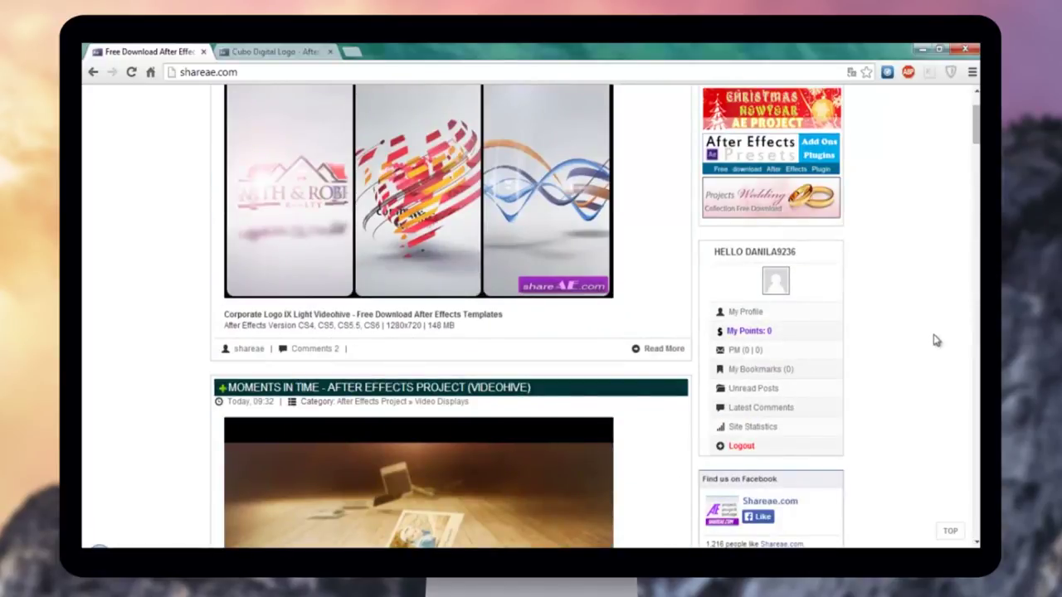
scroll(912, 320, "up", 3)
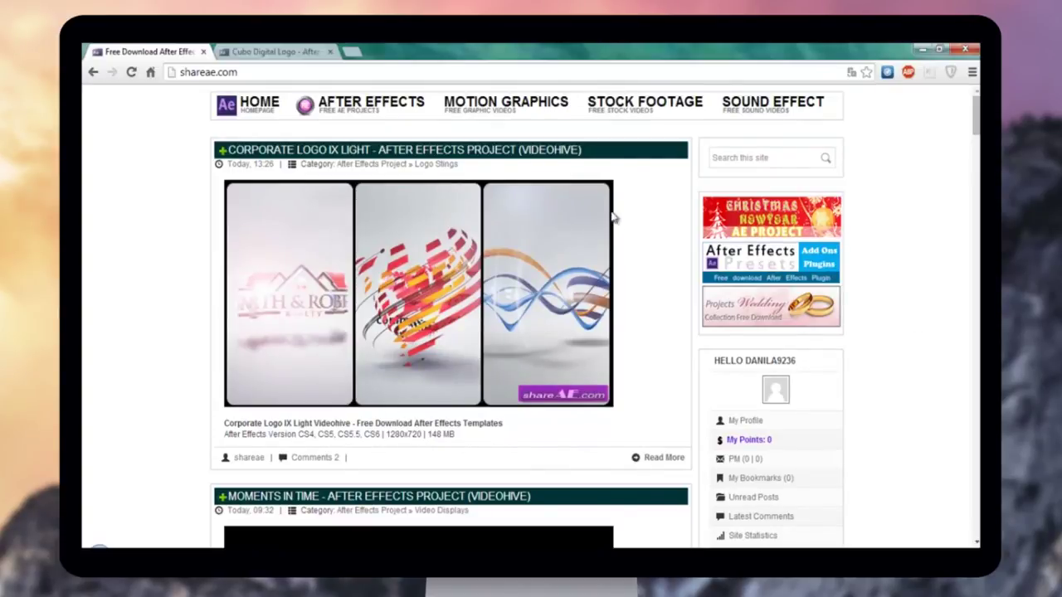
mouse_move(328, 114)
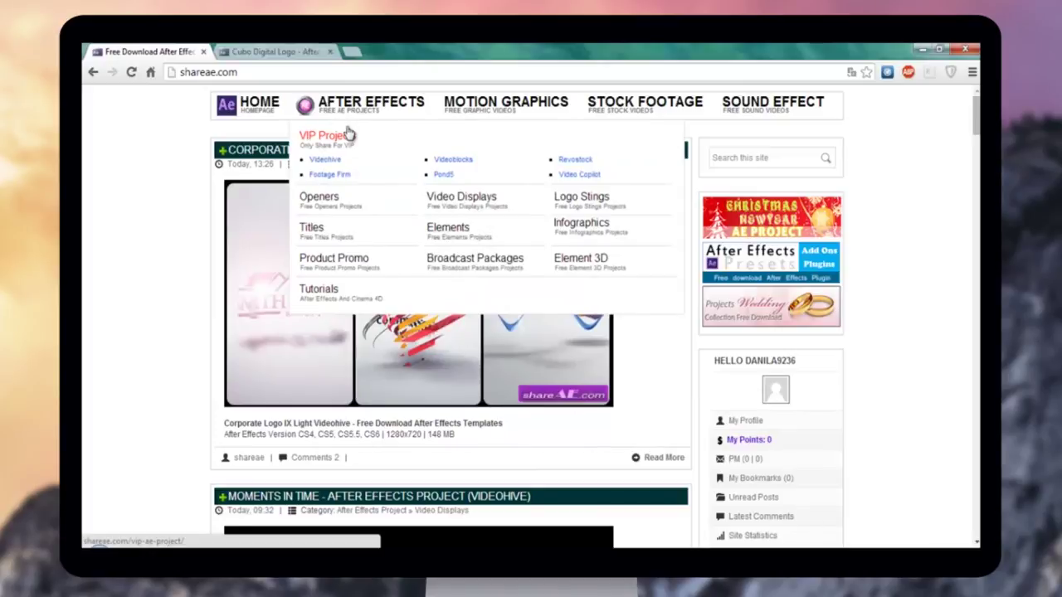